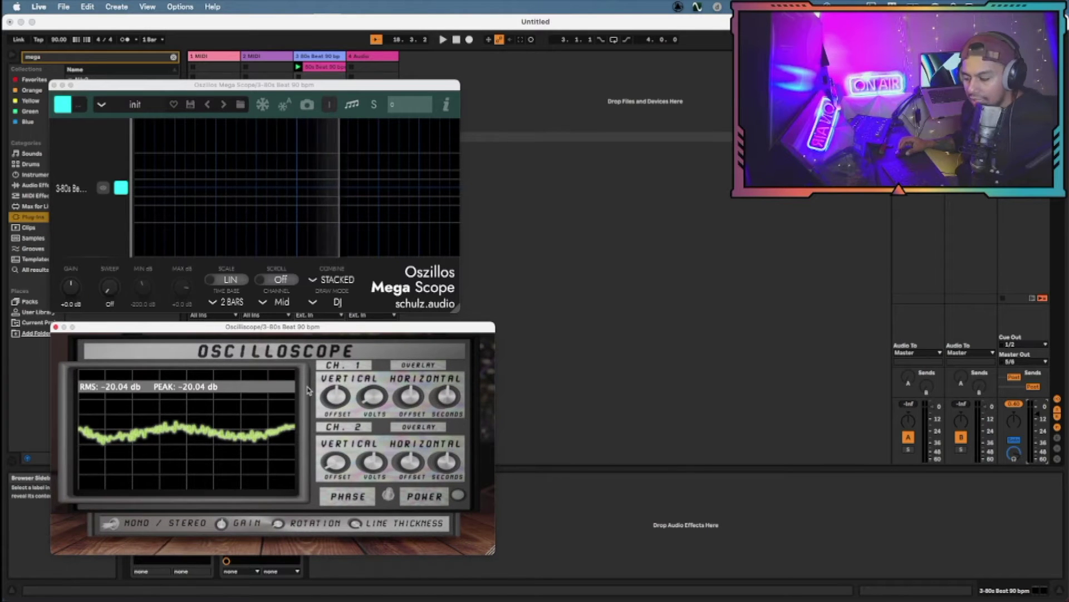
Play the 80s beat, sweep Mega Scope's frequency filter through 2310 Hz up to 15000 Hz, and reset it to Off
{"action": "left_click_drag", "start_coordinate": [232, 87], "coordinate": [236, 87]}
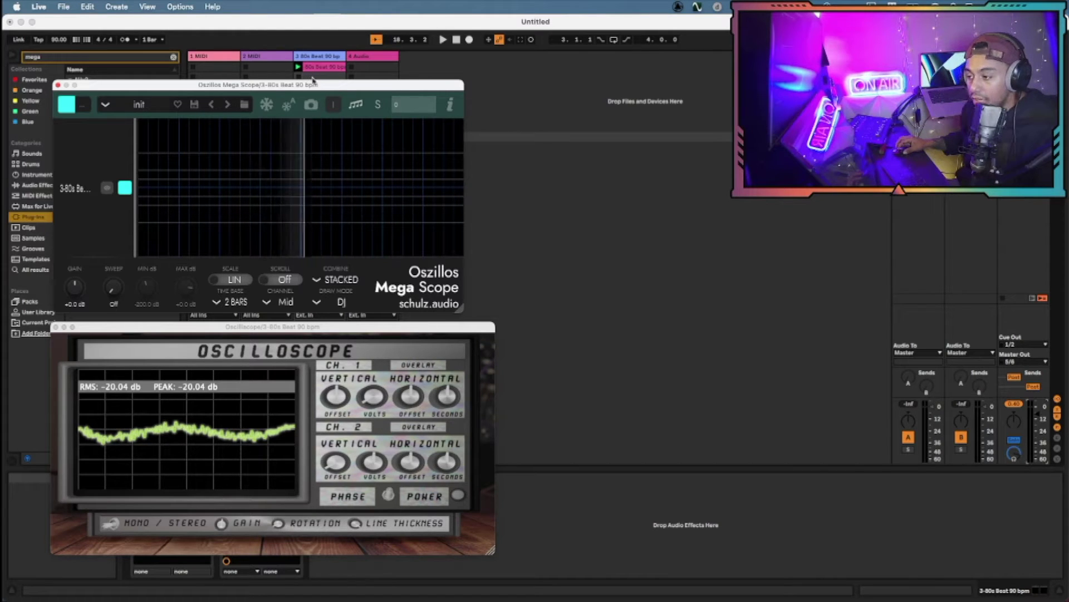
{"action": "key", "text": "space"}
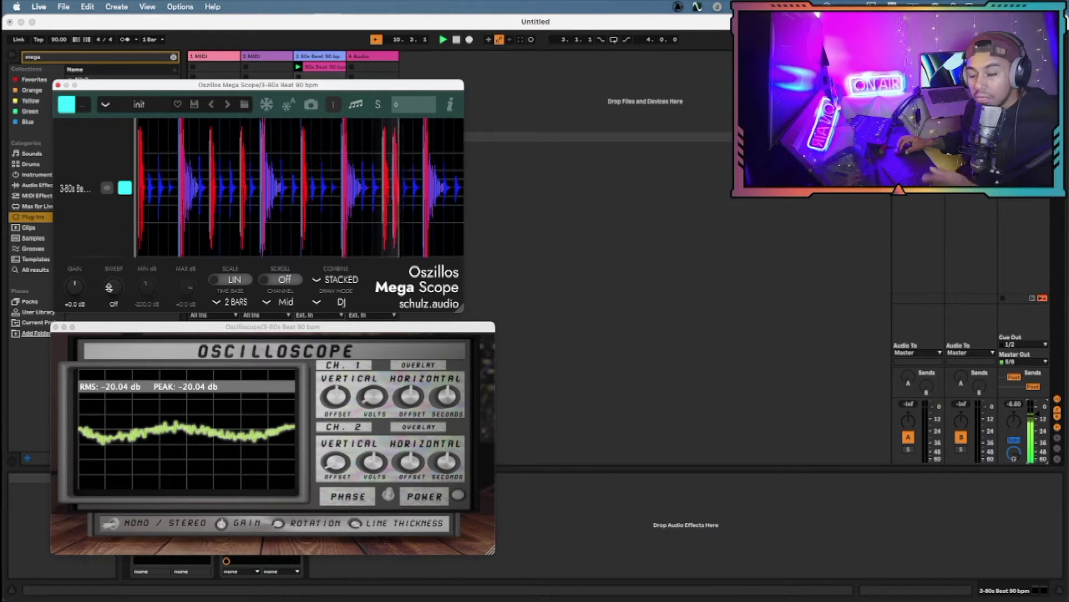
{"action": "left_click_drag", "start_coordinate": [108, 287], "coordinate": [126, 250]}
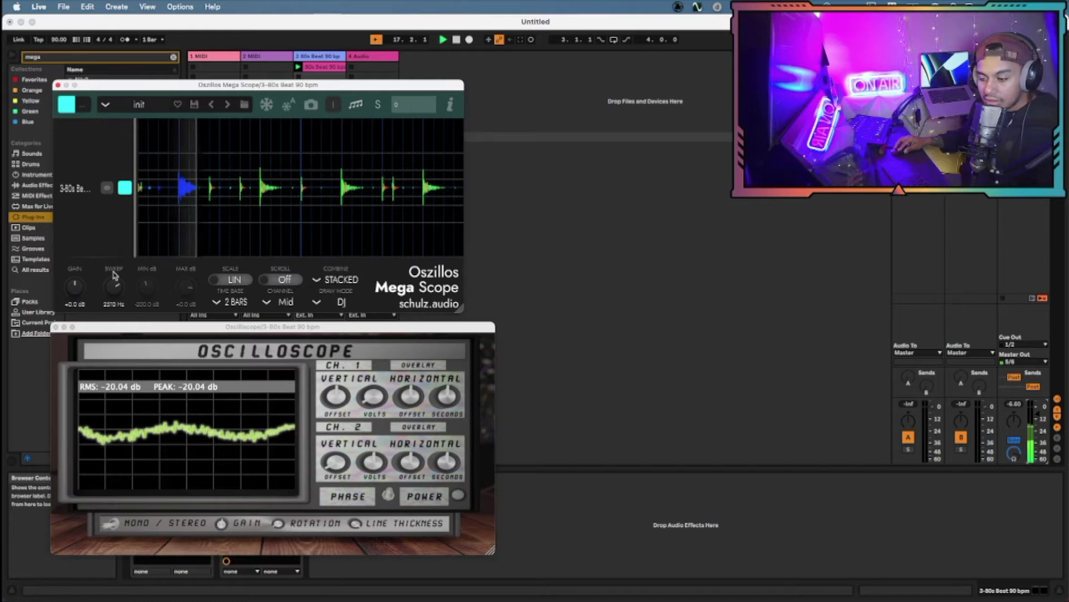
{"action": "left_click_drag", "start_coordinate": [114, 283], "coordinate": [119, 269]}
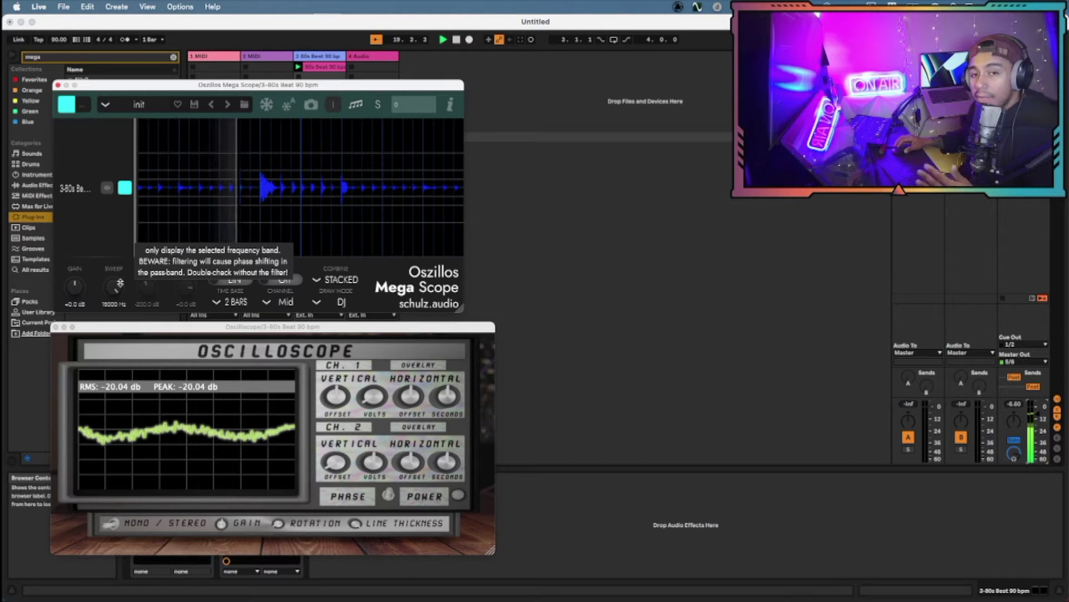
{"action": "double_click", "coordinate": [119, 283]}
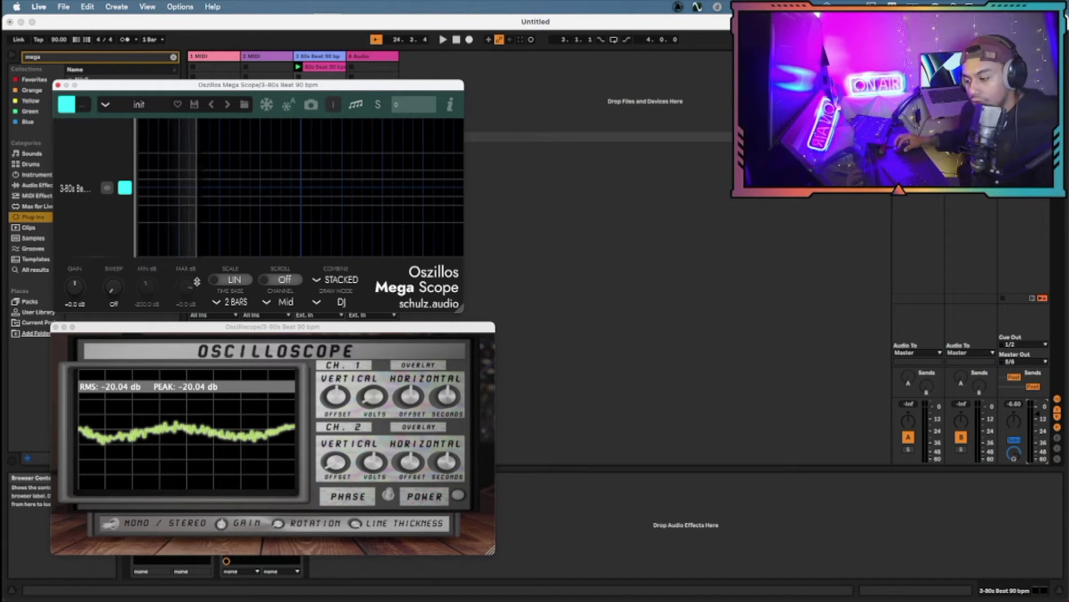
Play the beat and try Mega Scope's time base at 4 bars and 16 bars
{"action": "key", "text": "space"}
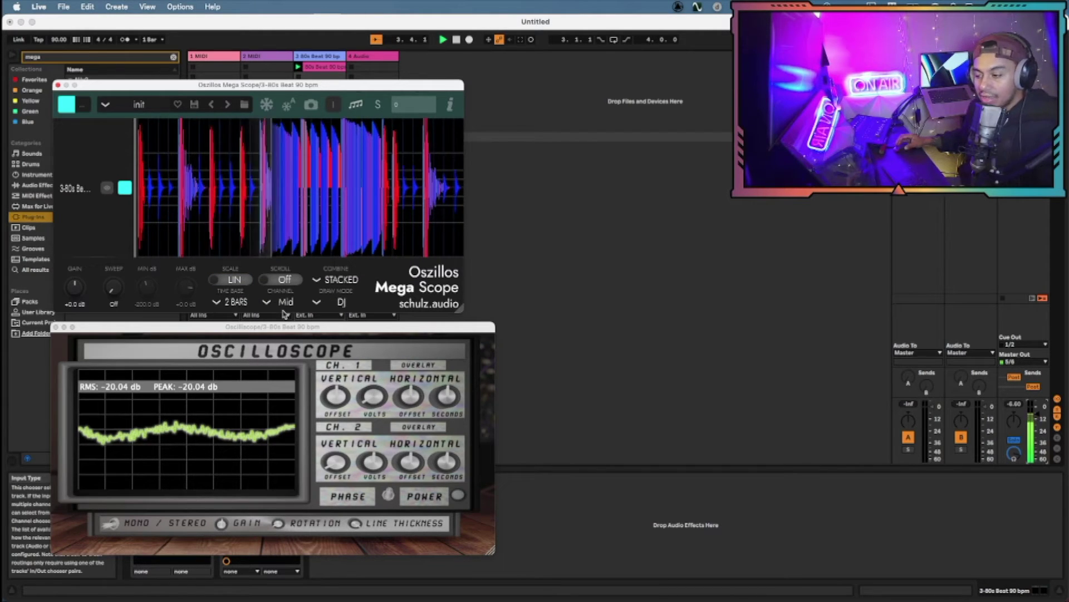
{"action": "left_click", "coordinate": [236, 303]}
{"action": "left_click", "coordinate": [245, 263]}
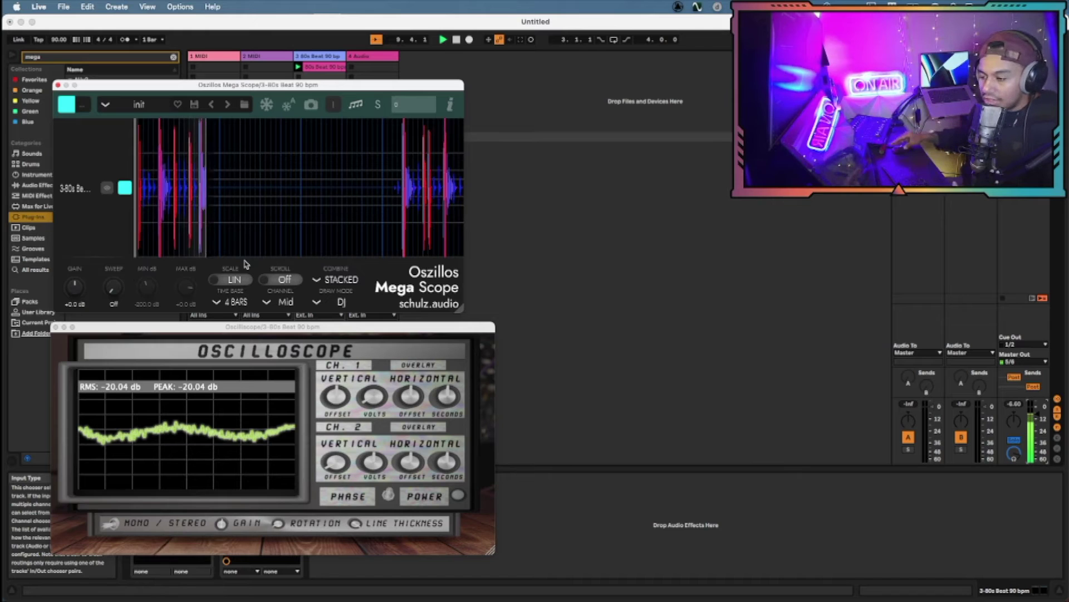
{"action": "left_click", "coordinate": [239, 302]}
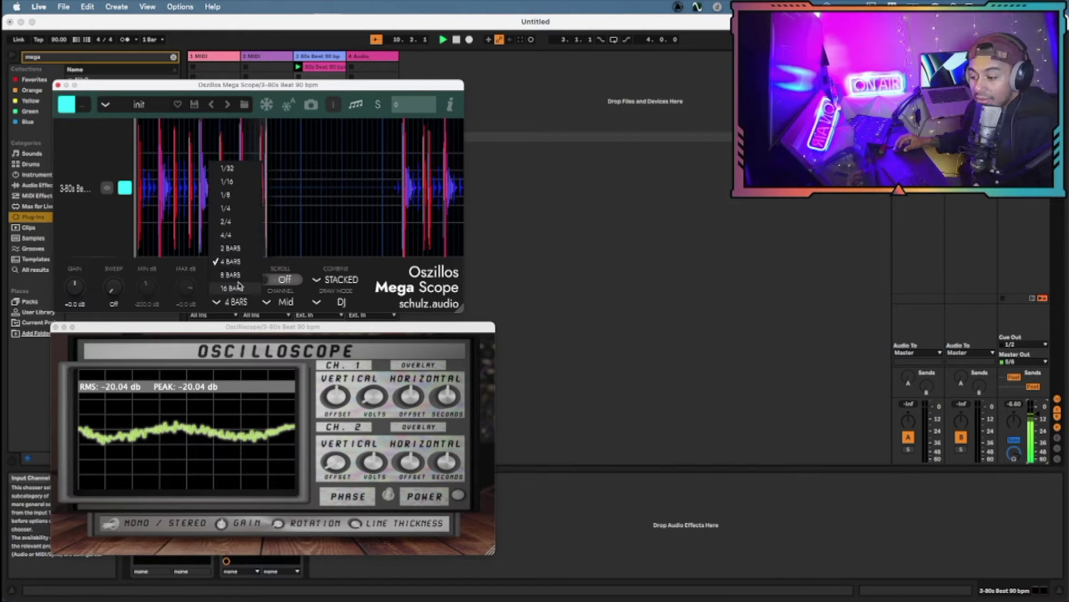
{"action": "left_click", "coordinate": [238, 288]}
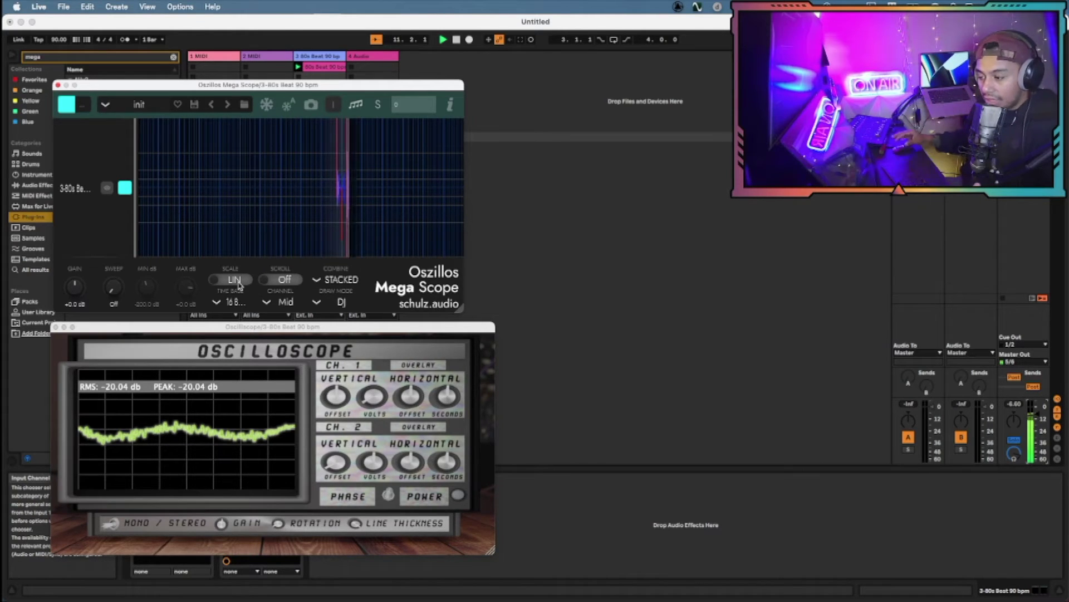
Try the shorter time bases 1/32, 1/16, 1/8 and 1/4 on the scope display
{"action": "left_click", "coordinate": [231, 302]}
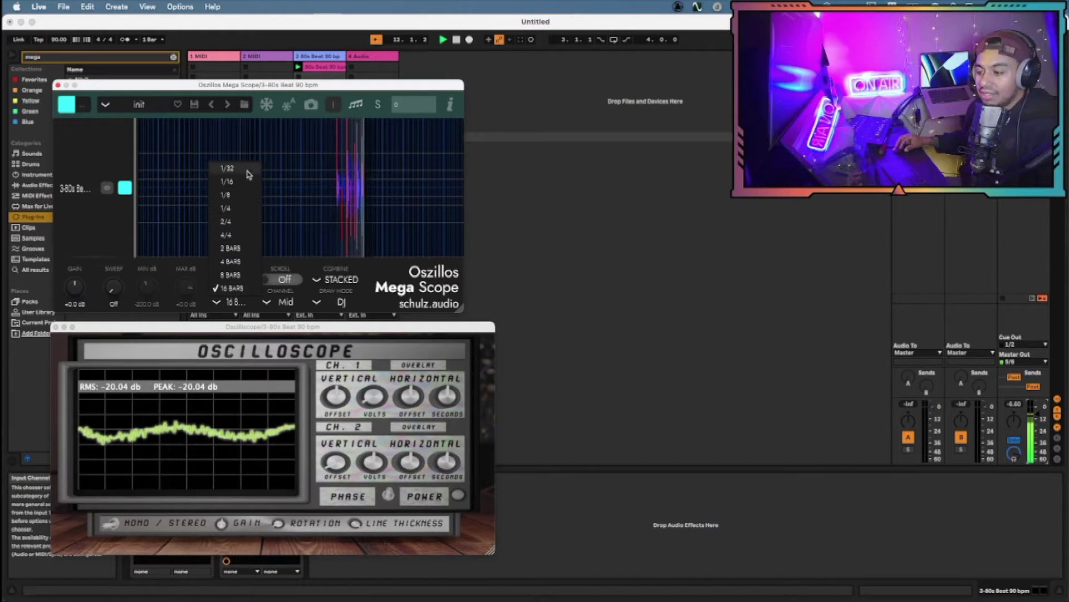
{"action": "left_click", "coordinate": [247, 169]}
{"action": "left_click", "coordinate": [240, 302]}
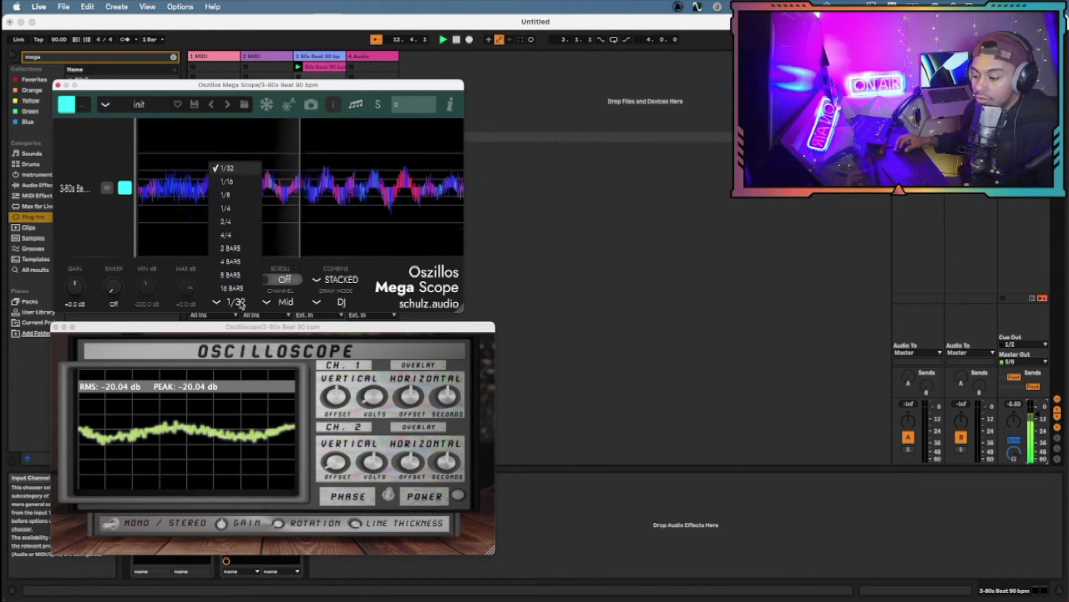
{"action": "left_click", "coordinate": [226, 182]}
{"action": "left_click", "coordinate": [236, 302]}
{"action": "left_click", "coordinate": [225, 195]}
{"action": "left_click", "coordinate": [235, 302]}
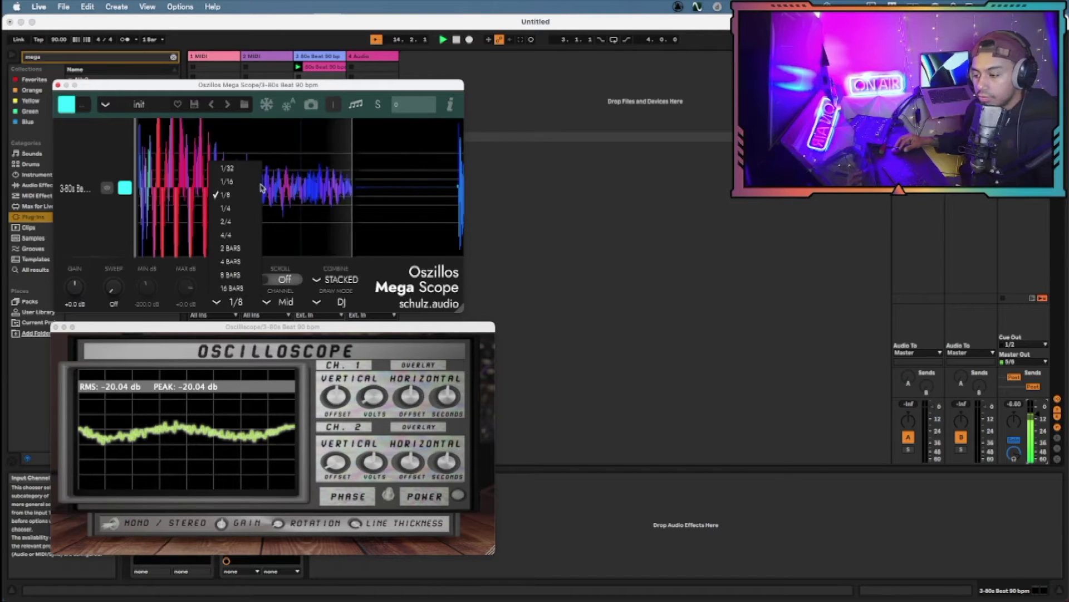
{"action": "left_click", "coordinate": [225, 208]}
Try the 2/4 and 4/4 time bases, and set the time base back to 2 bars
{"action": "left_click", "coordinate": [236, 302]}
{"action": "left_click", "coordinate": [227, 221]}
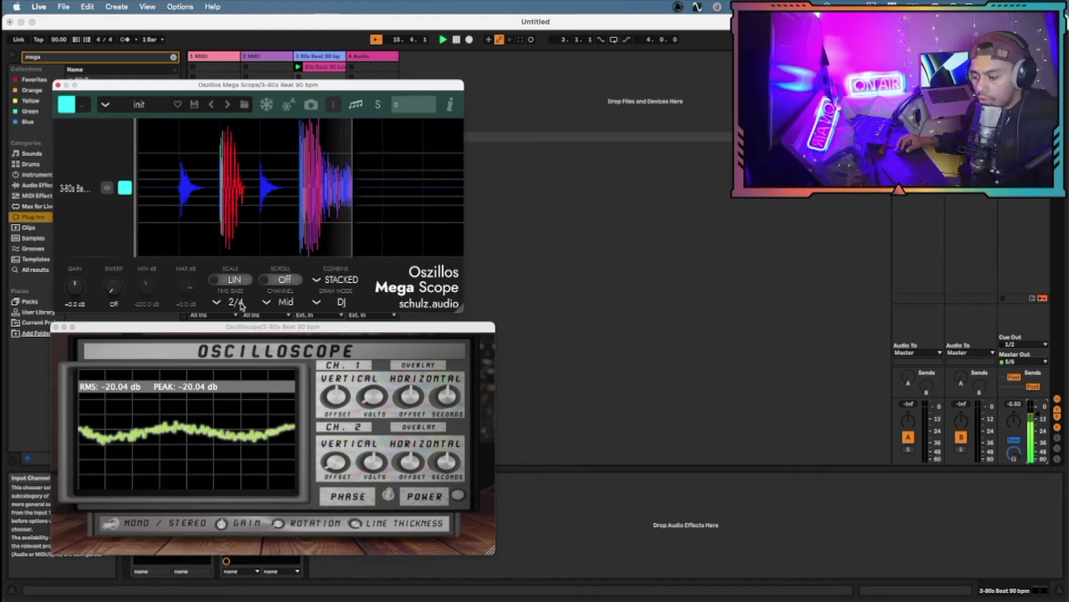
{"action": "left_click", "coordinate": [240, 303]}
{"action": "left_click", "coordinate": [228, 235]}
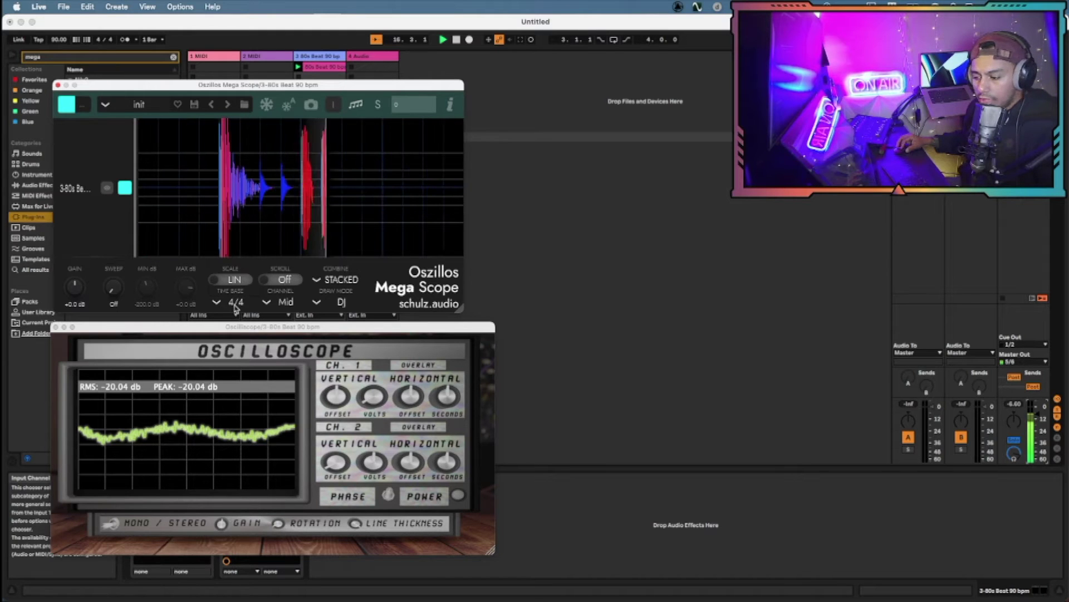
{"action": "left_click", "coordinate": [235, 304]}
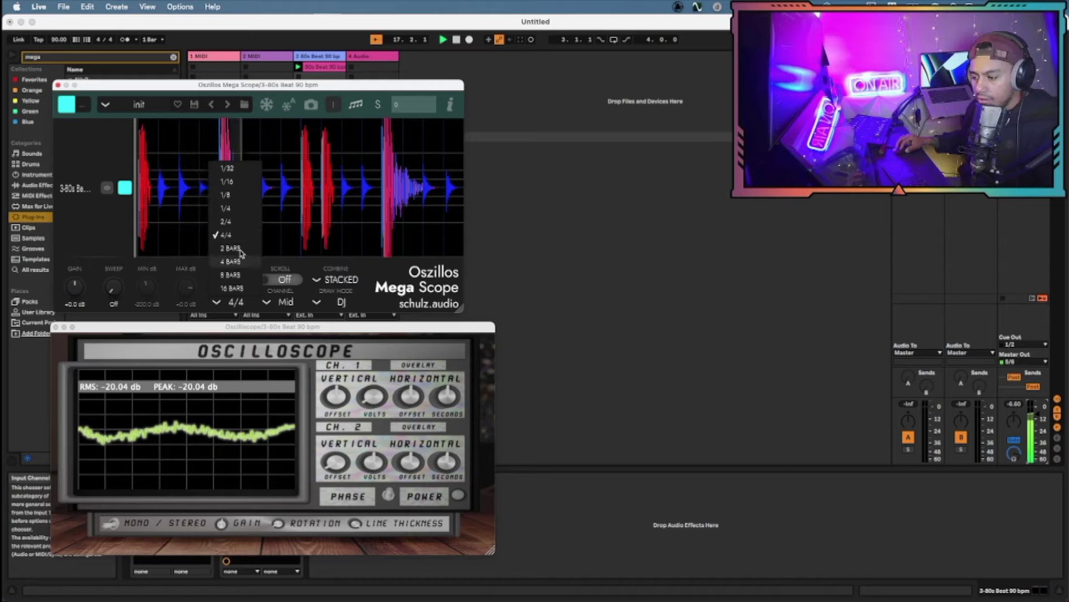
{"action": "left_click", "coordinate": [238, 248]}
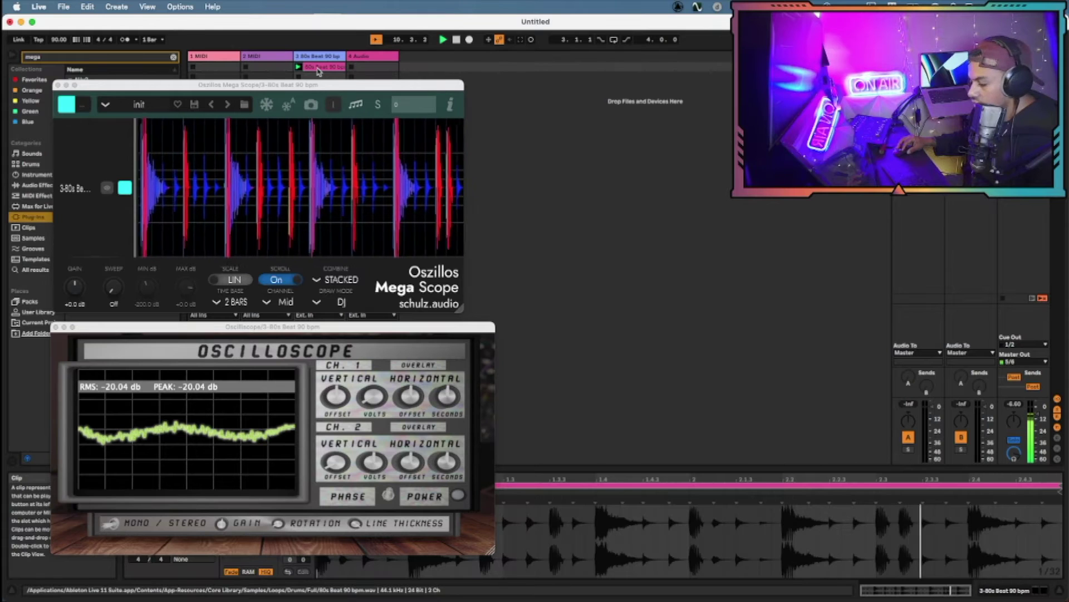
Switch the displayed channel to Side and back to Mid
{"action": "left_click", "coordinate": [288, 301]}
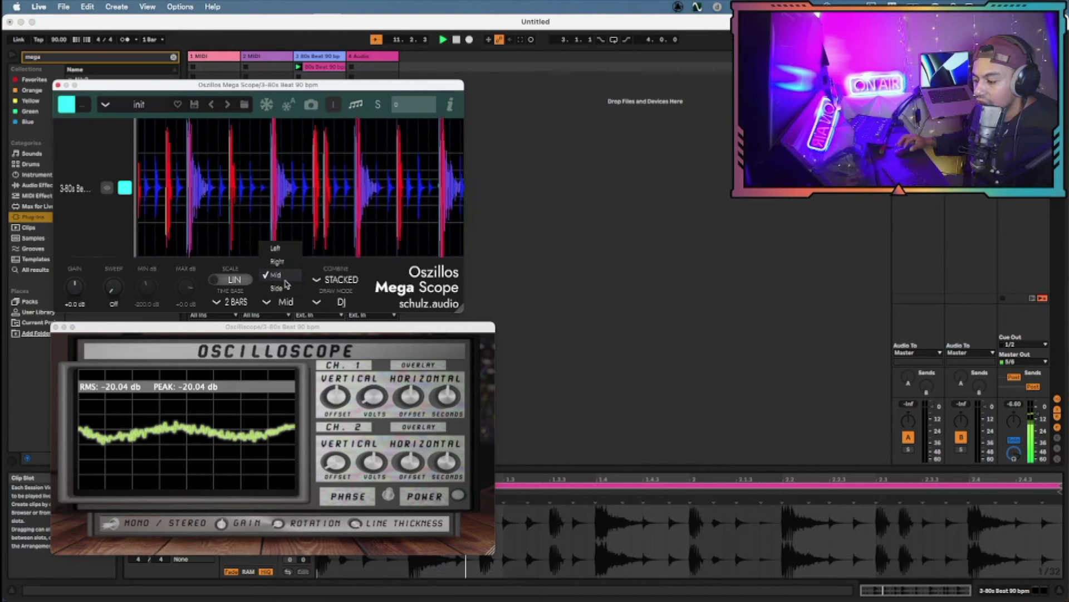
{"action": "left_click", "coordinate": [277, 287]}
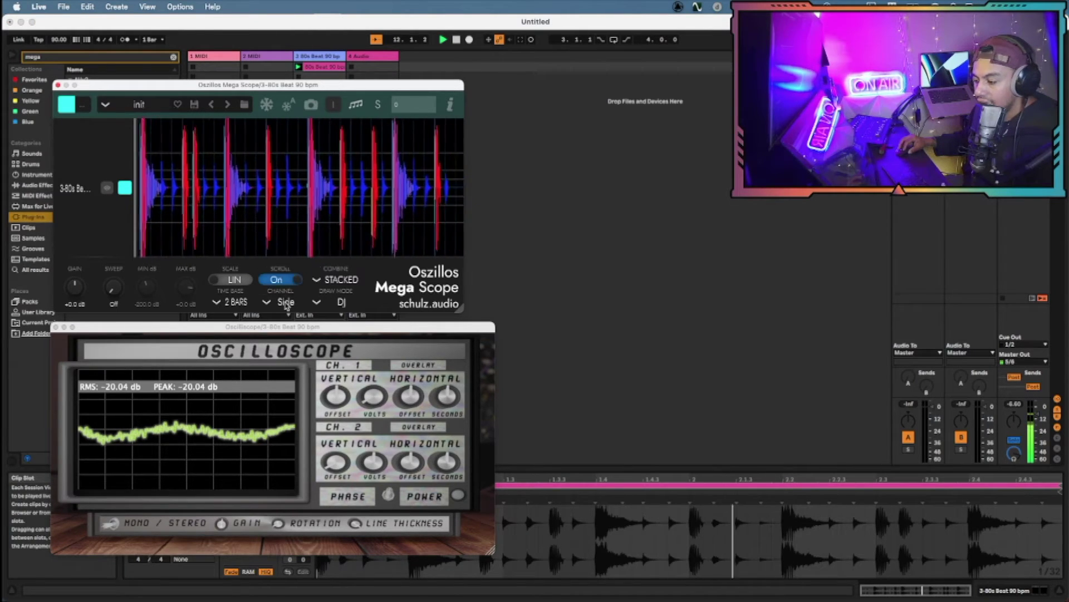
{"action": "left_click", "coordinate": [276, 275]}
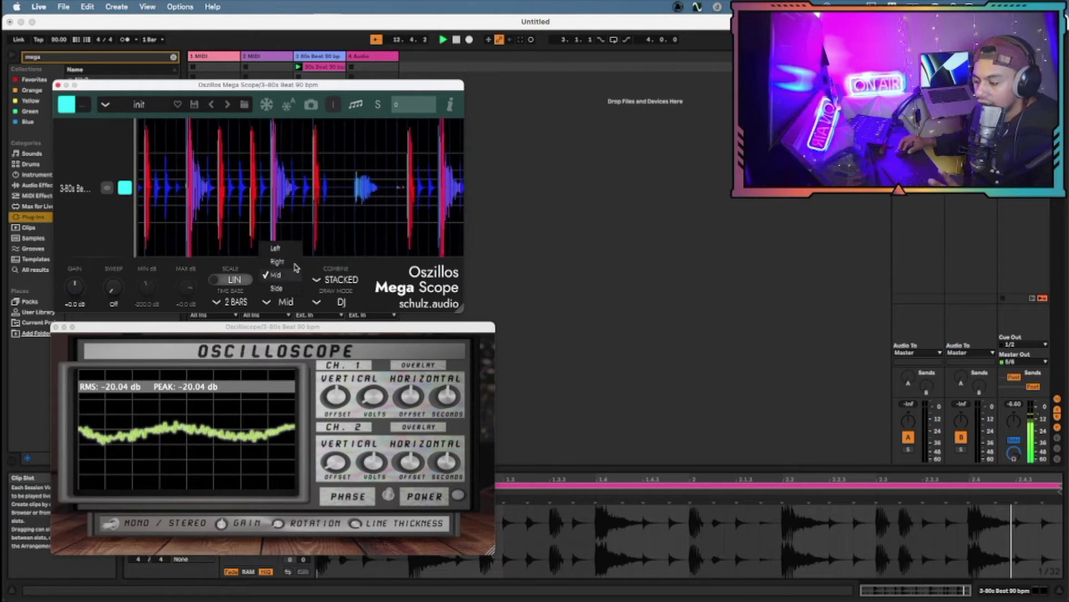
{"action": "left_click", "coordinate": [282, 278]}
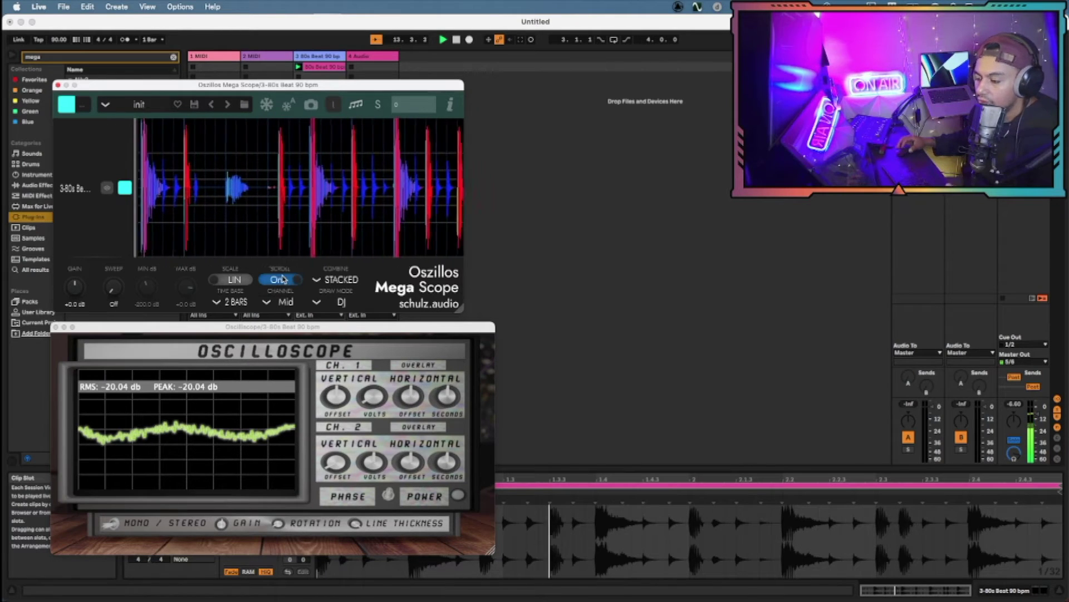
Try the precise, shaded and deep draw modes on the beat's waveform
{"action": "left_click", "coordinate": [341, 302]}
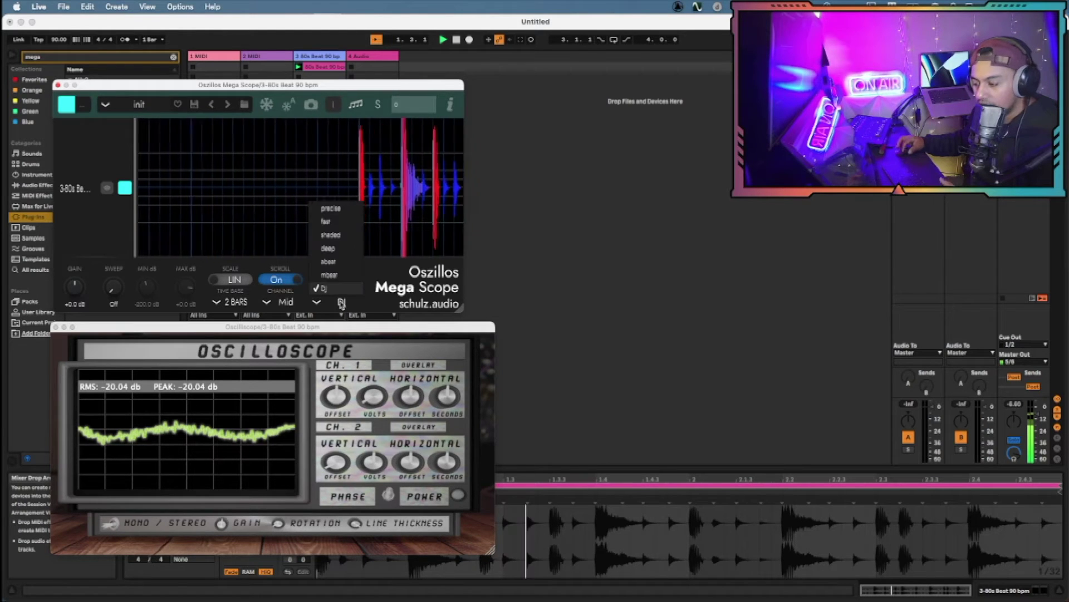
{"action": "left_click", "coordinate": [344, 209]}
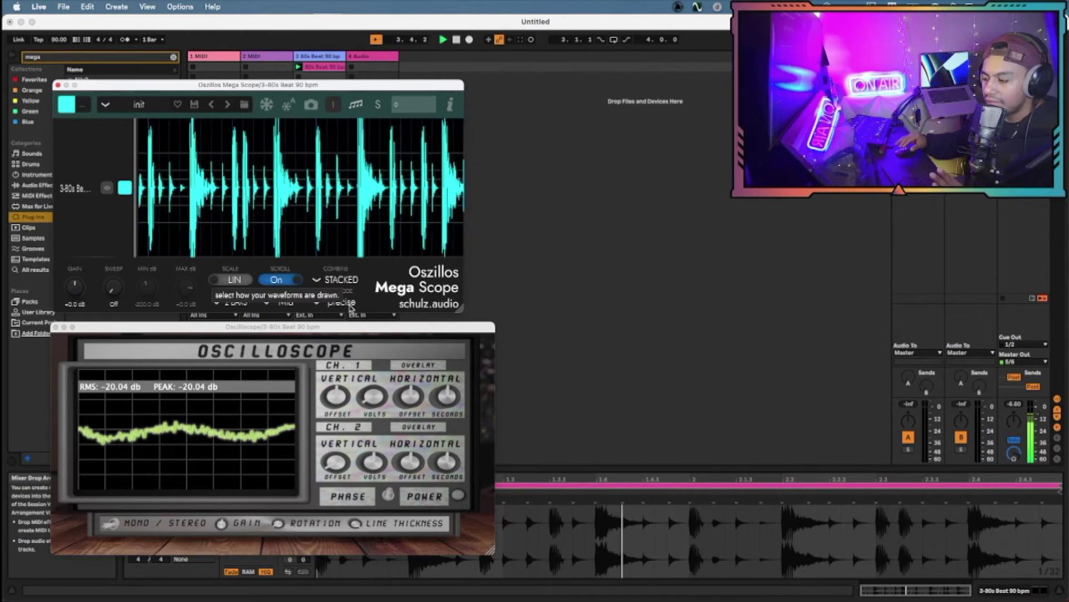
{"action": "left_click", "coordinate": [337, 301]}
{"action": "left_click", "coordinate": [338, 235]}
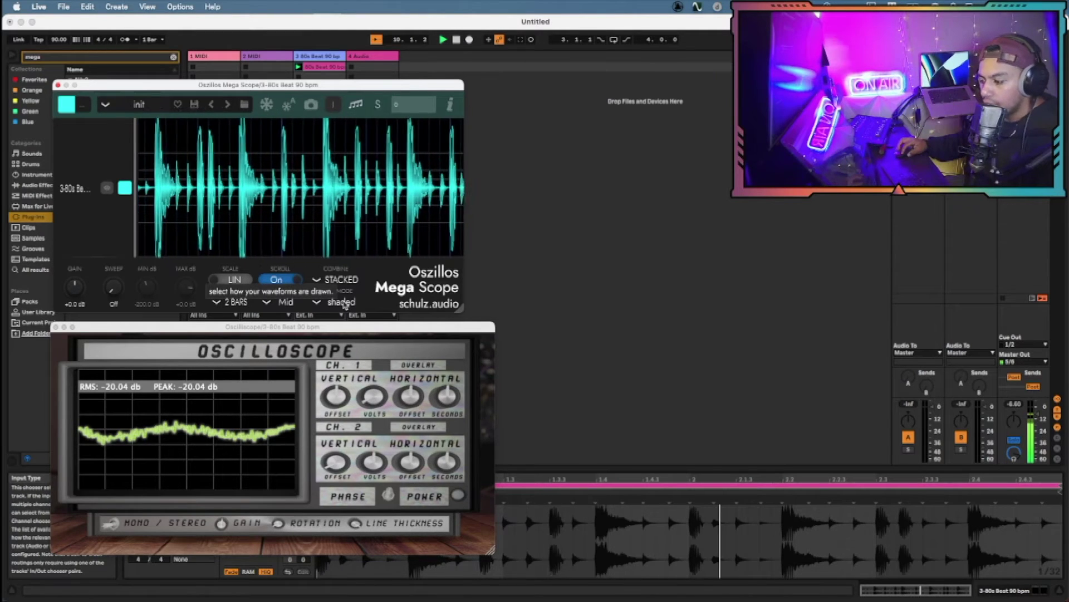
{"action": "left_click", "coordinate": [343, 302]}
{"action": "left_click", "coordinate": [345, 249]}
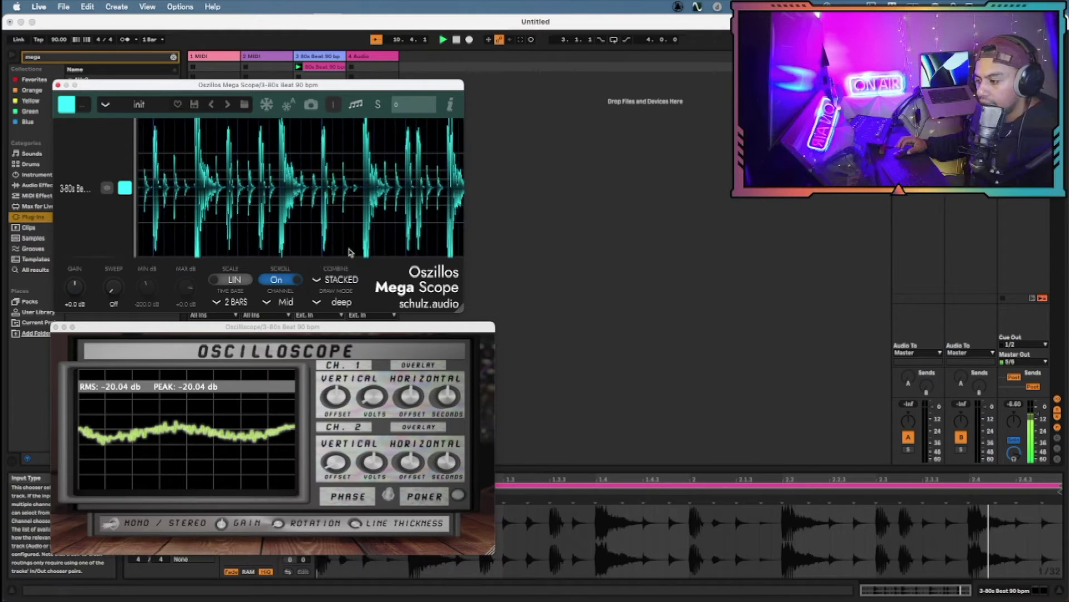
Try the abeat and mbeat draw modes, and set the draw mode back to DJ
{"action": "left_click", "coordinate": [346, 303]}
{"action": "left_click", "coordinate": [334, 258]}
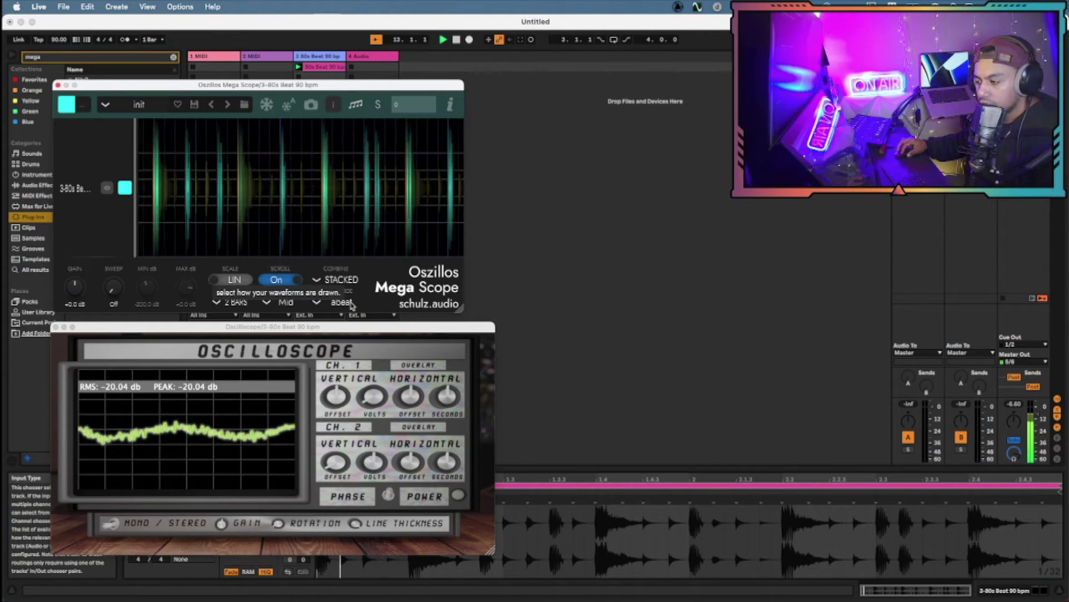
{"action": "left_click", "coordinate": [342, 302]}
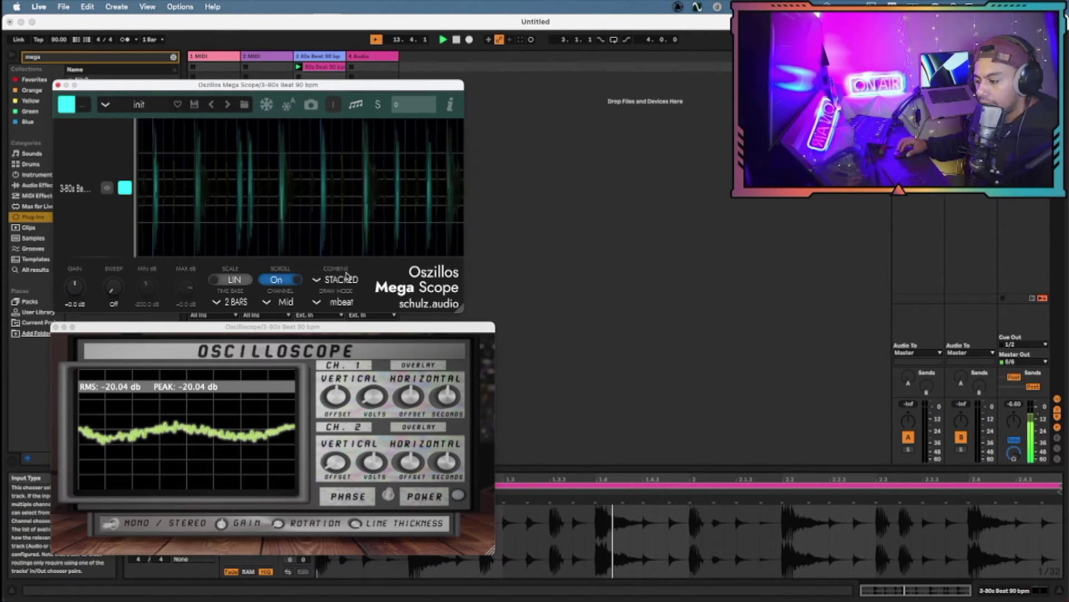
{"action": "left_click", "coordinate": [344, 305]}
{"action": "left_click", "coordinate": [344, 288]}
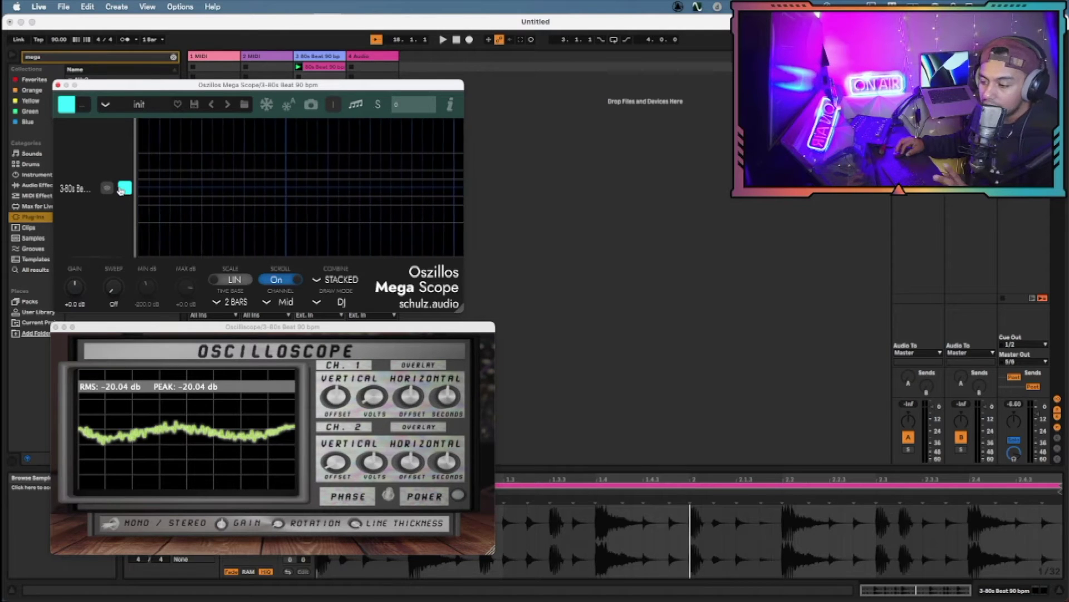
Change the beat track's display colour in Mega Scope to bright green
{"action": "left_click", "coordinate": [124, 188]}
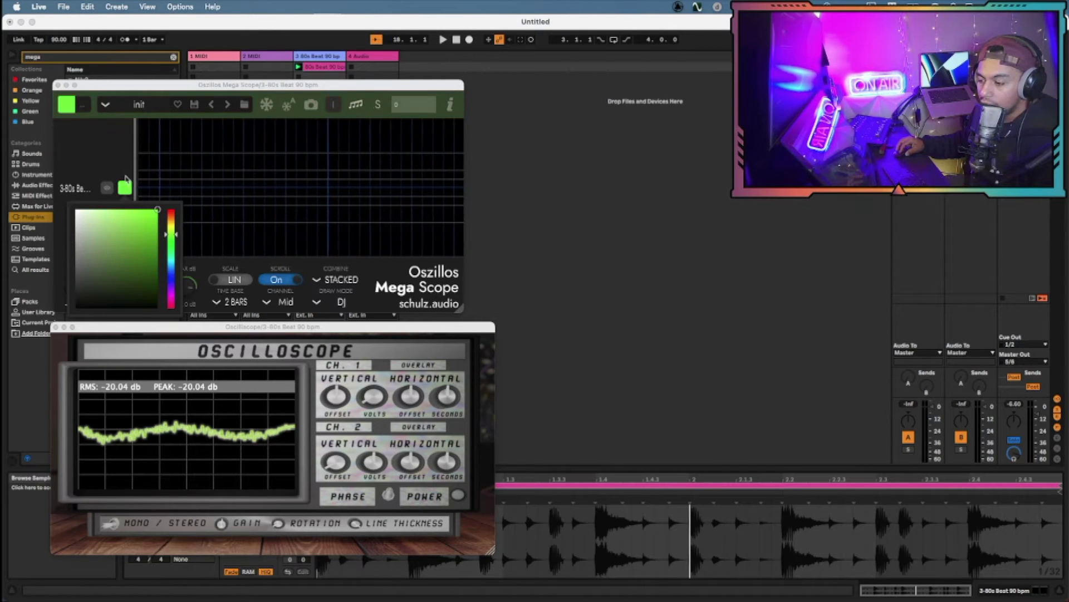
{"action": "left_click", "coordinate": [143, 160]}
Freeze the scope display during playback, zoom in on a single drum hit's waveform, and reset the zoom to the full view
{"action": "key", "text": "space"}
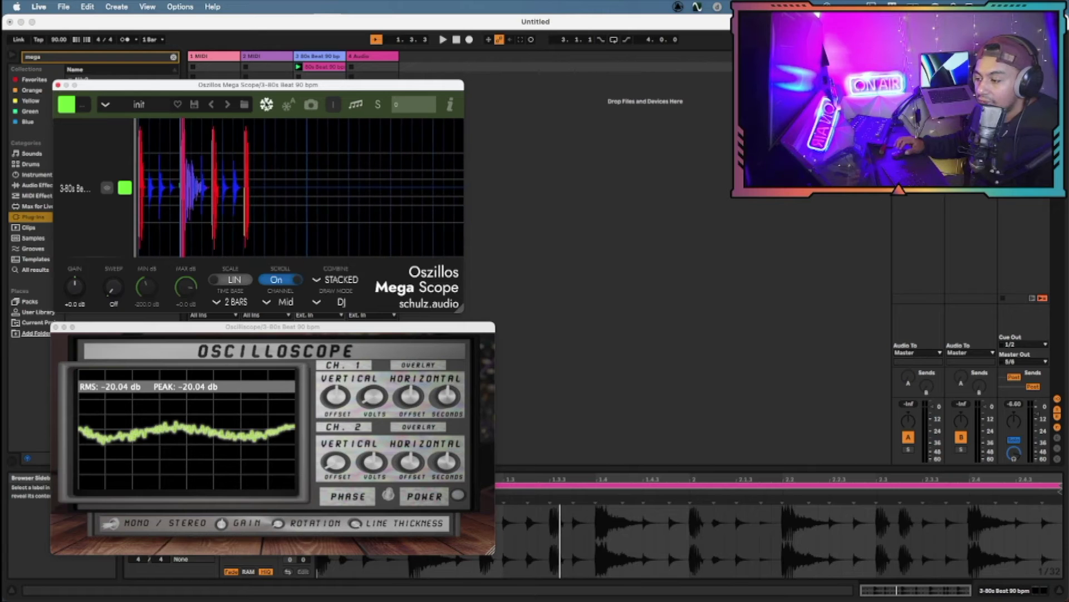
{"action": "key", "text": "space"}
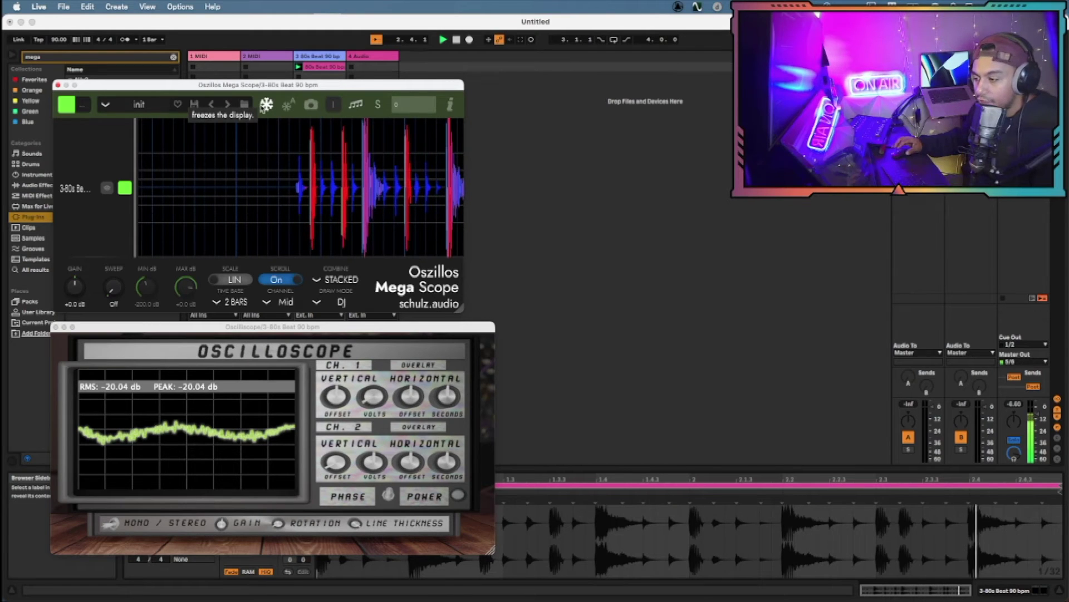
{"action": "left_click", "coordinate": [266, 105]}
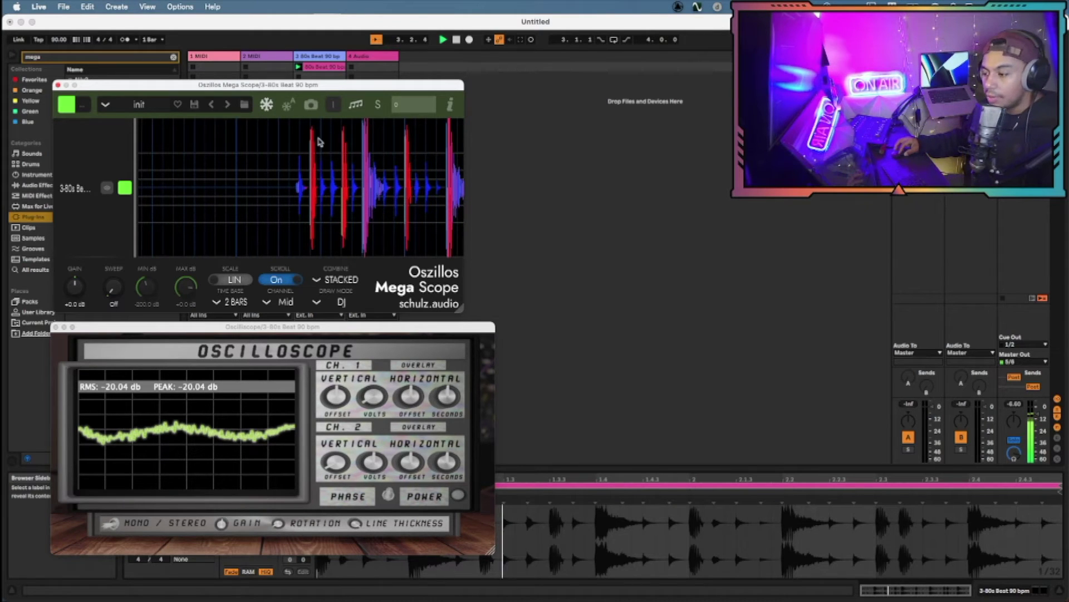
{"action": "scroll", "coordinate": [323, 145], "scroll_direction": "up", "scroll_amount": 3}
{"action": "left_click", "coordinate": [263, 104]}
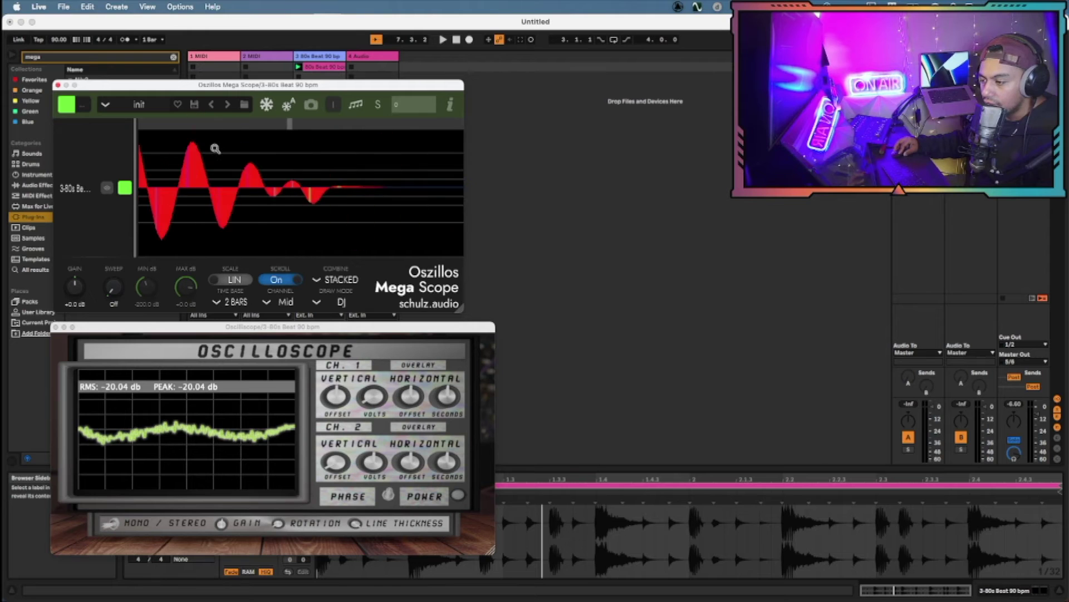
{"action": "double_click", "coordinate": [220, 123]}
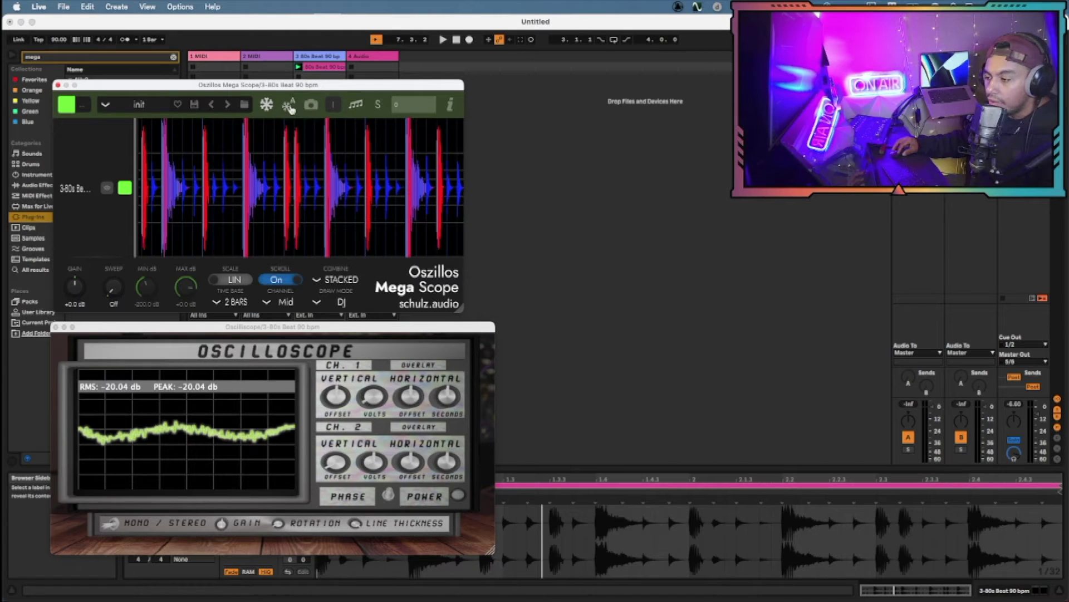
Restart playback and toggle the Mega Scope display option beside the screenshot function
{"action": "key", "text": "space"}
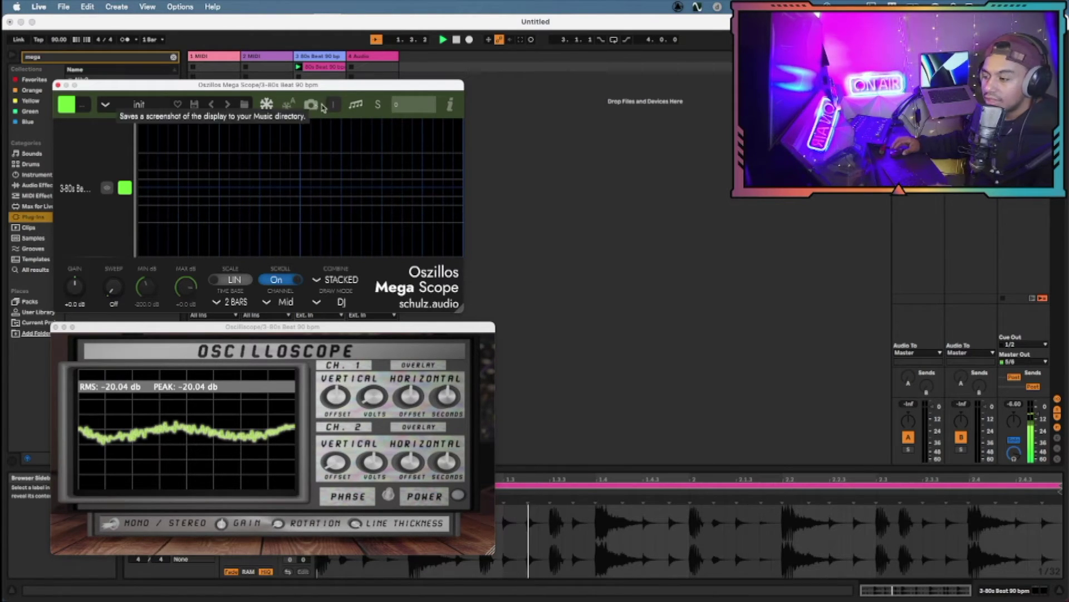
{"action": "left_click", "coordinate": [334, 104]}
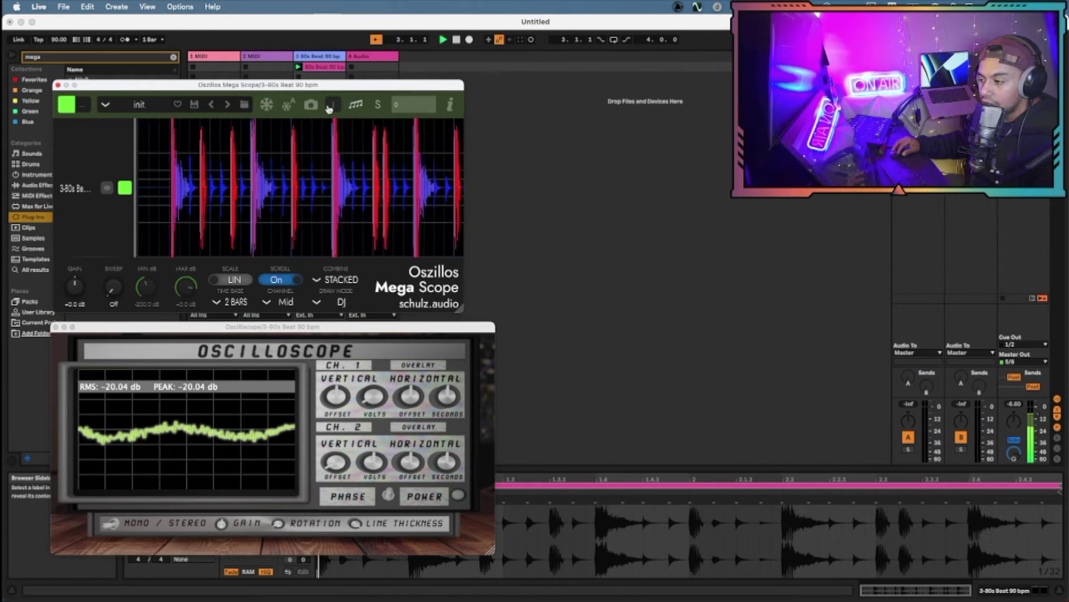
Turn off scrolling in Mega Scope, replay the beat to view the non-scrolling display, and reposition the scope window
{"action": "key", "text": "space"}
{"action": "left_click", "coordinate": [287, 281]}
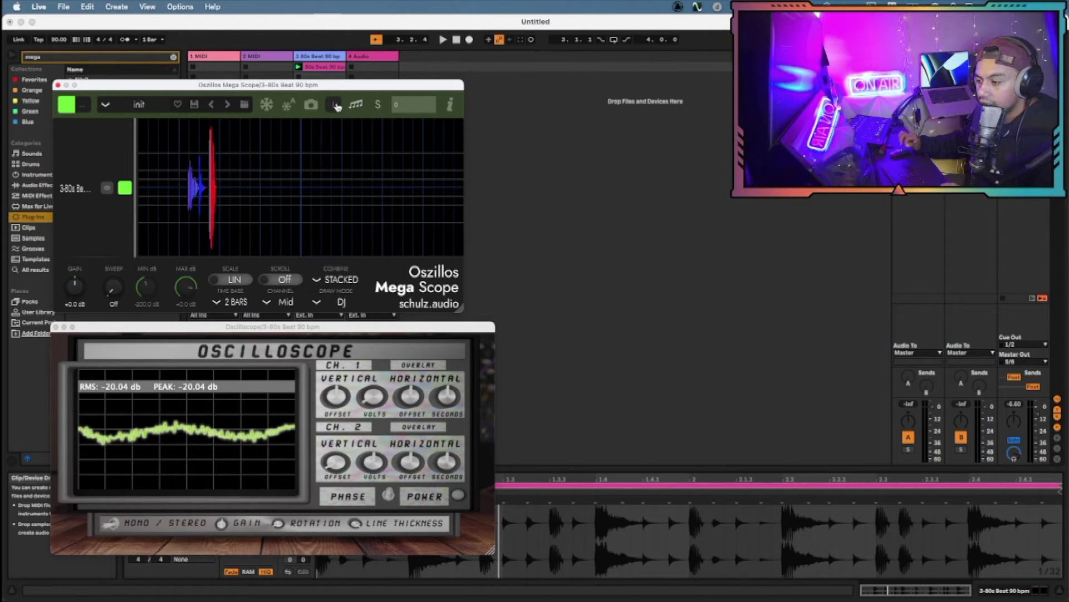
{"action": "key", "text": "space"}
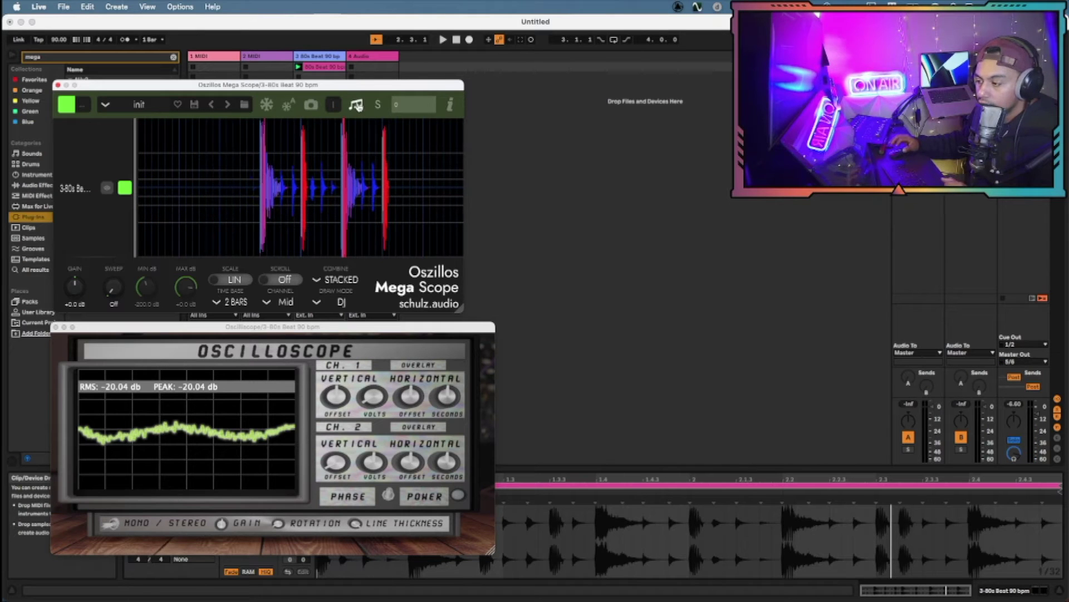
{"action": "key", "text": "space"}
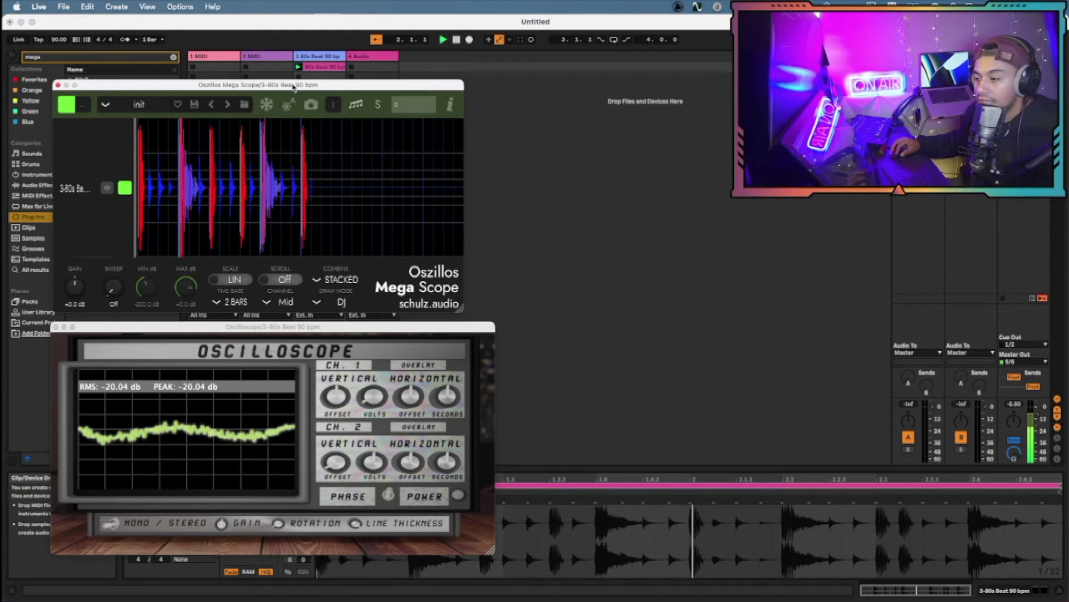
{"action": "left_click_drag", "start_coordinate": [293, 87], "coordinate": [304, 87]}
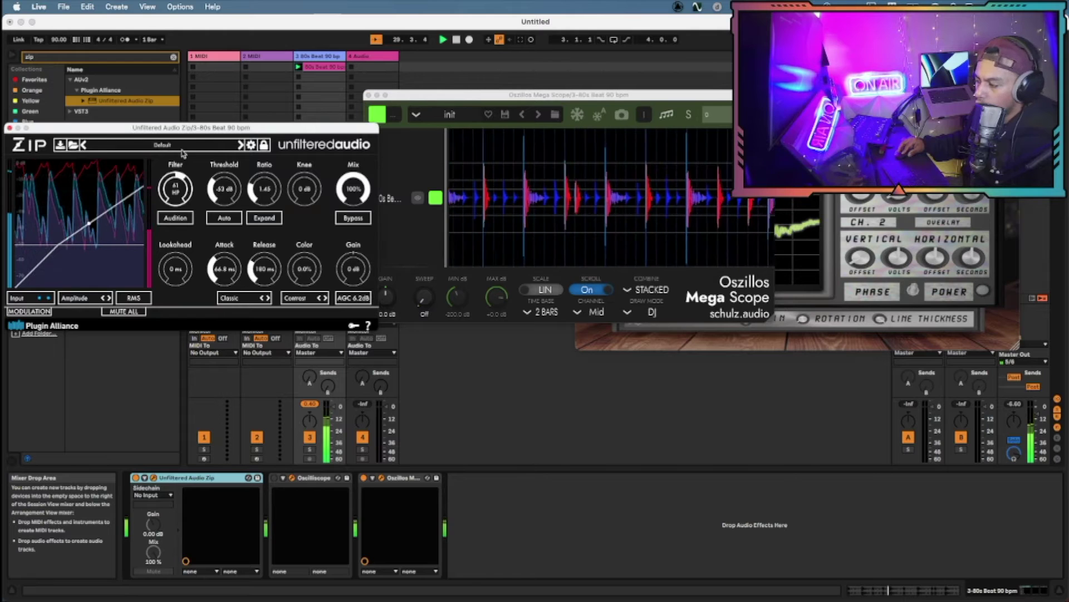
Set the Unfiltered Audio Zip filter to 4.62k LP, and close and deactivate the plug-in
{"action": "left_click_drag", "start_coordinate": [175, 189], "coordinate": [177, 207]}
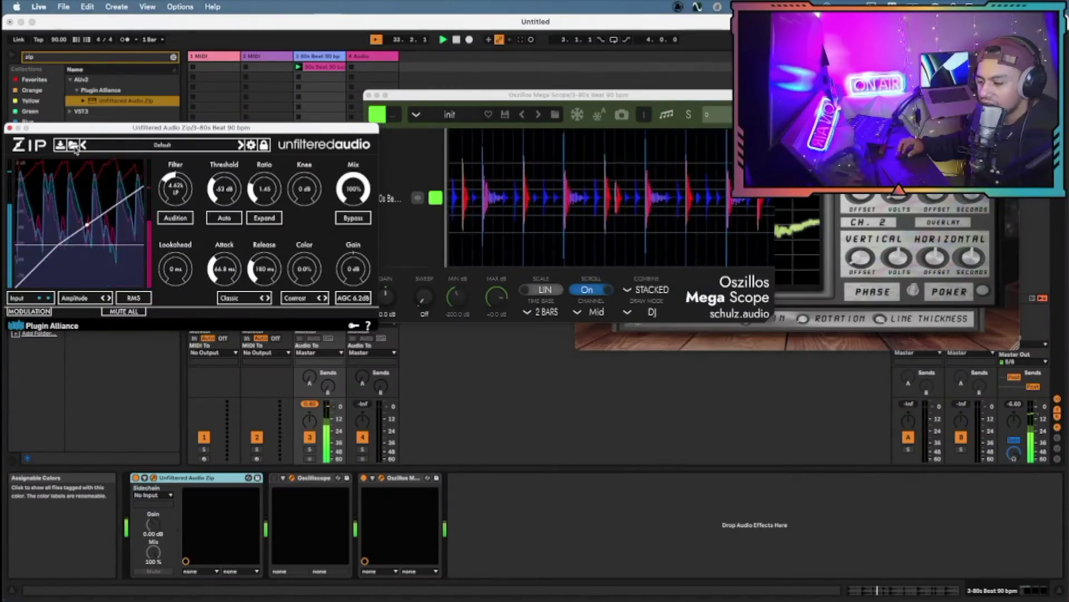
{"action": "left_click", "coordinate": [8, 127]}
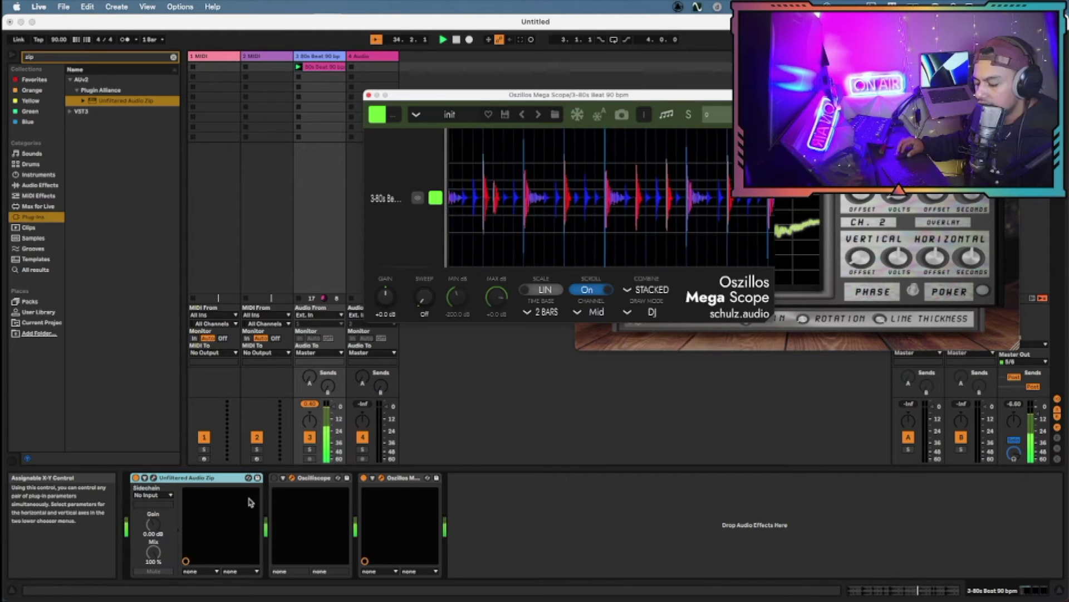
{"action": "left_click", "coordinate": [136, 477]}
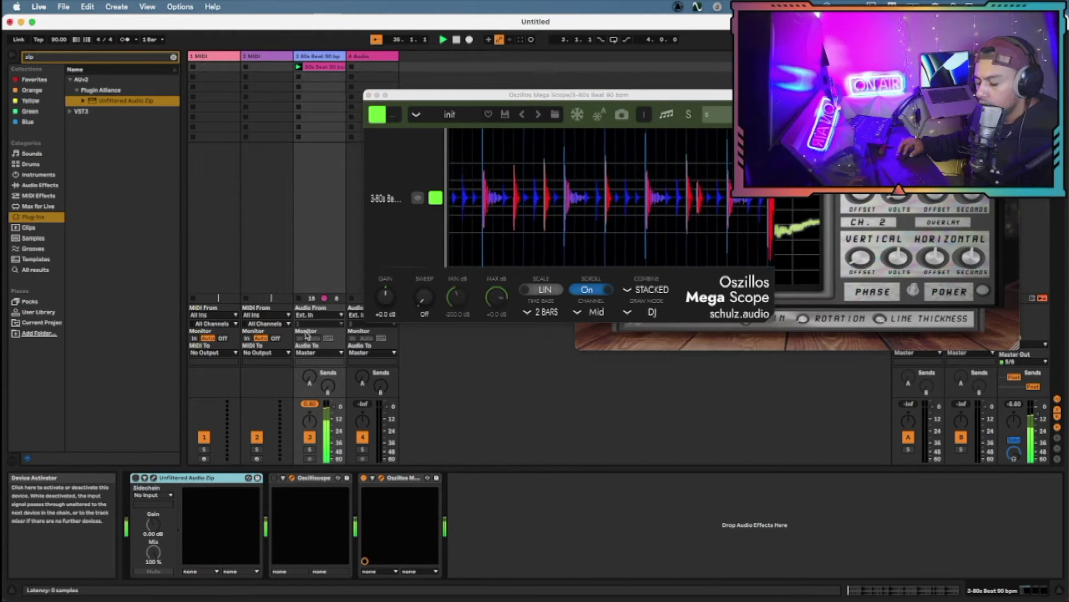
Close the Mega Scope window and reposition the Oscilloscope window over the session's track columns
{"action": "left_click_drag", "start_coordinate": [555, 98], "coordinate": [199, 35]}
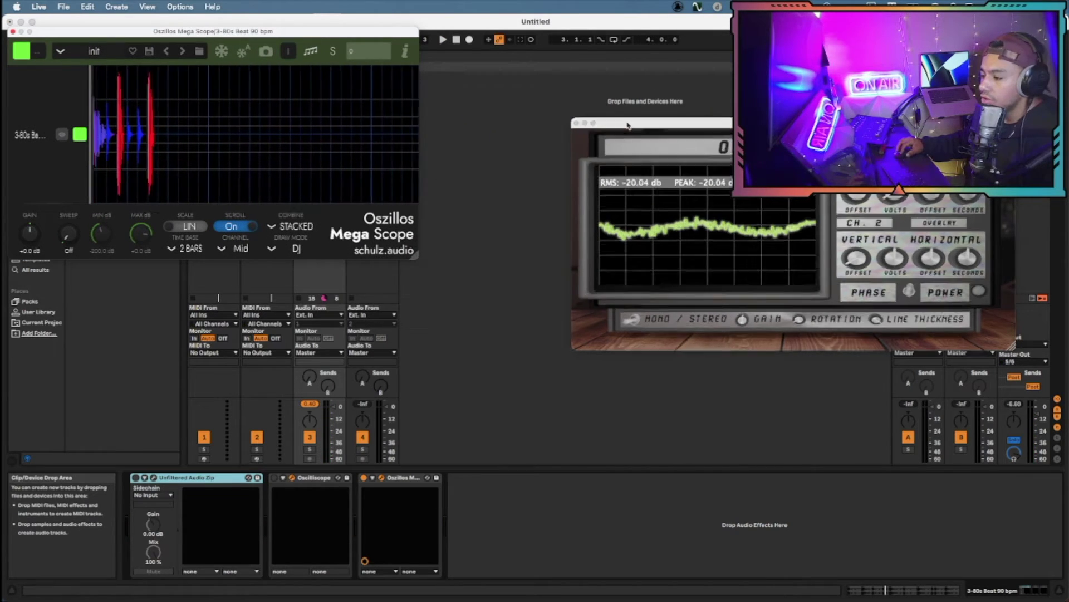
{"action": "left_click_drag", "start_coordinate": [625, 119], "coordinate": [84, 75]}
{"action": "left_click", "coordinate": [12, 33]}
{"action": "left_click_drag", "start_coordinate": [281, 89], "coordinate": [357, 121]}
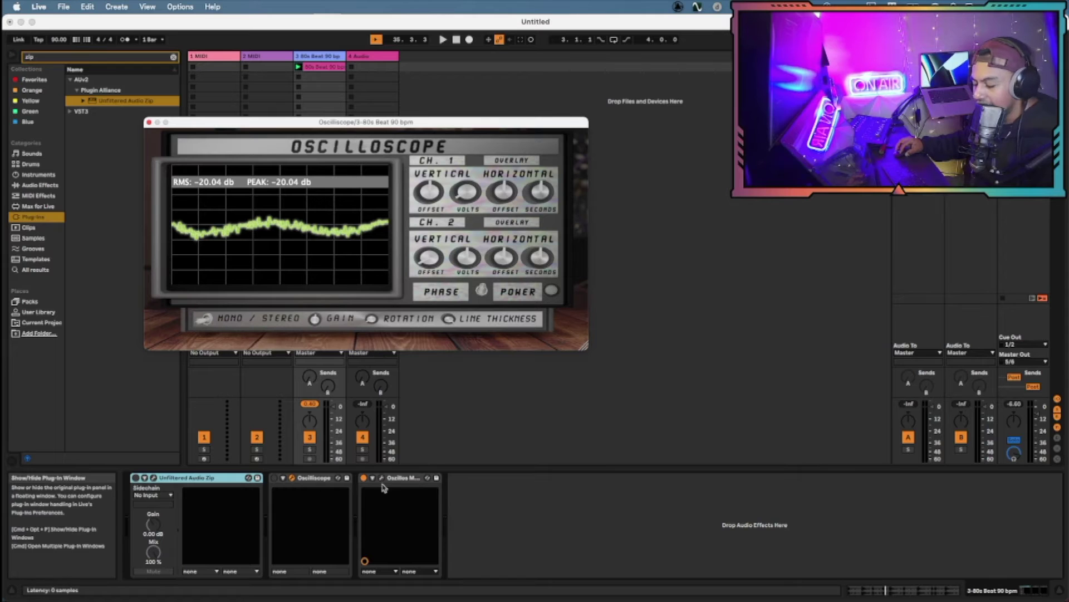
Deactivate the Mega Scope device, activate the Oscilliscope device, and play the beat through it
{"action": "left_click", "coordinate": [364, 479]}
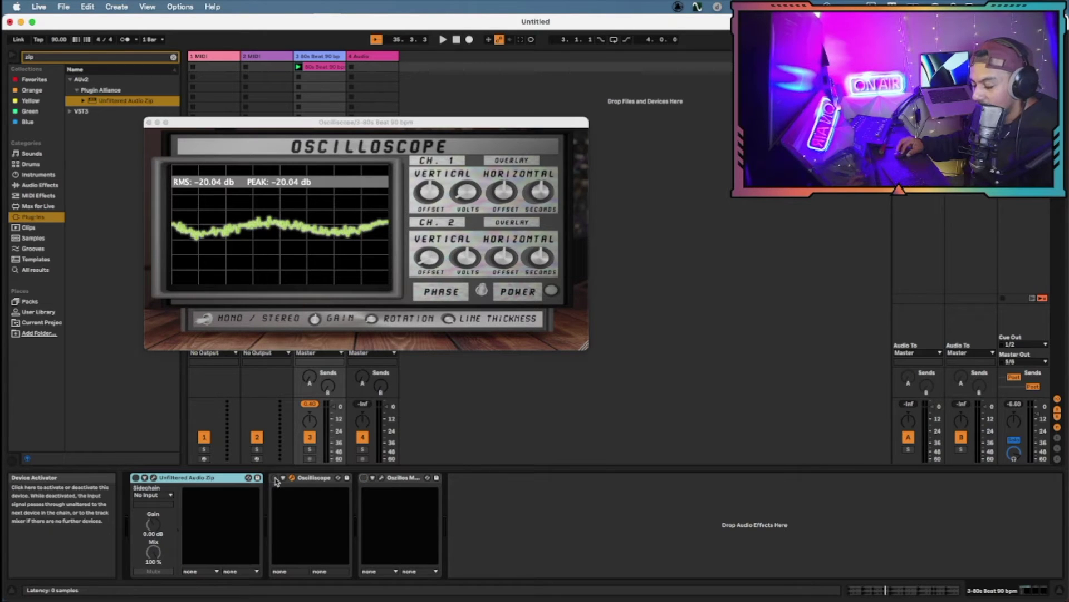
{"action": "left_click", "coordinate": [275, 478]}
{"action": "key", "text": "space"}
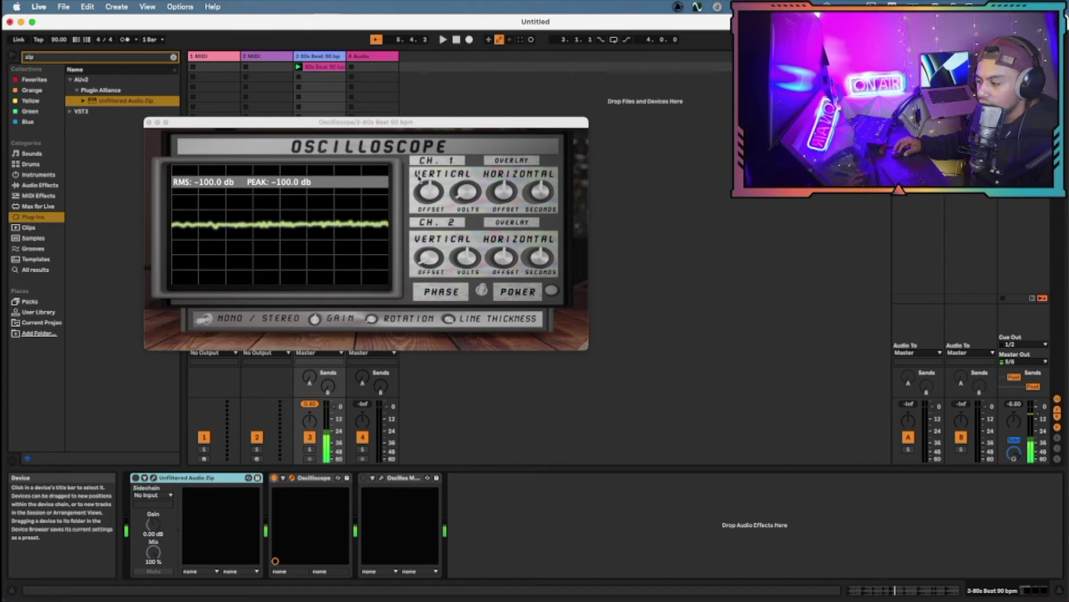
Adjust Channel 1's vertical offset during playback so the trace sits slightly below the middle of the display
{"action": "left_click", "coordinate": [435, 191]}
{"action": "mouse_move", "coordinate": [429, 219]}
{"action": "left_mouse_down"}
{"action": "mouse_move", "coordinate": [429, 233]}
{"action": "mouse_move", "coordinate": [439, 194]}
{"action": "left_mouse_up"}
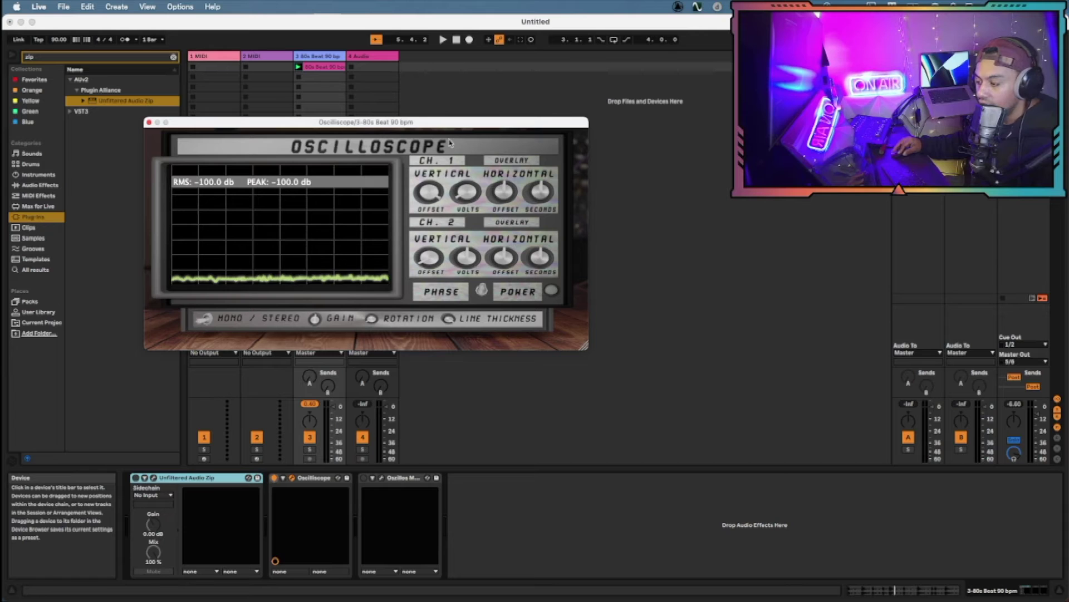
{"action": "key", "text": "space"}
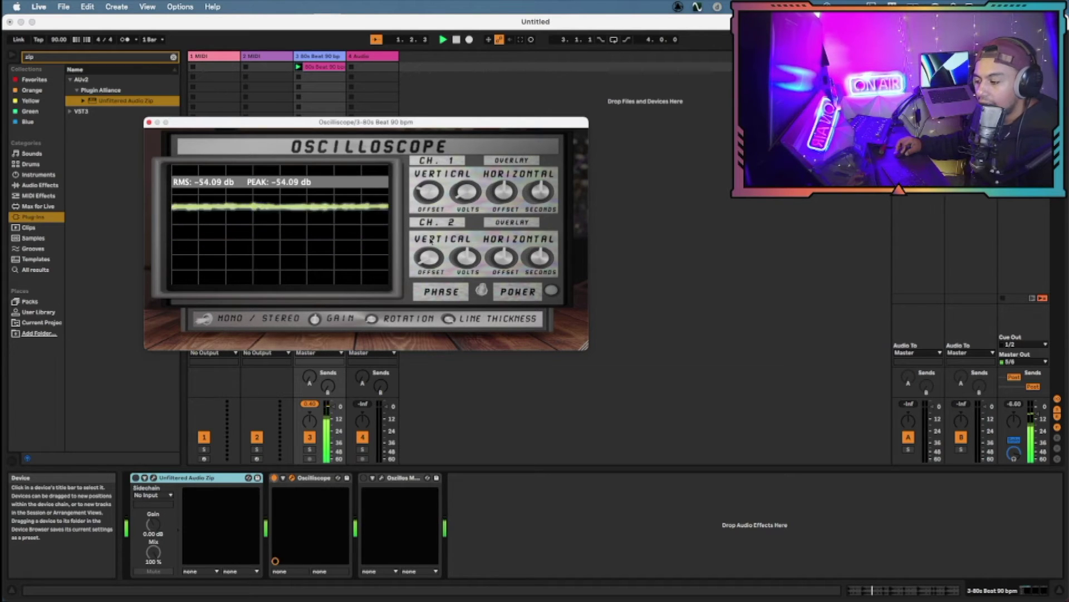
{"action": "mouse_move", "coordinate": [432, 238]}
{"action": "left_mouse_down"}
{"action": "mouse_move", "coordinate": [445, 180]}
{"action": "mouse_move", "coordinate": [440, 203]}
{"action": "left_mouse_up"}
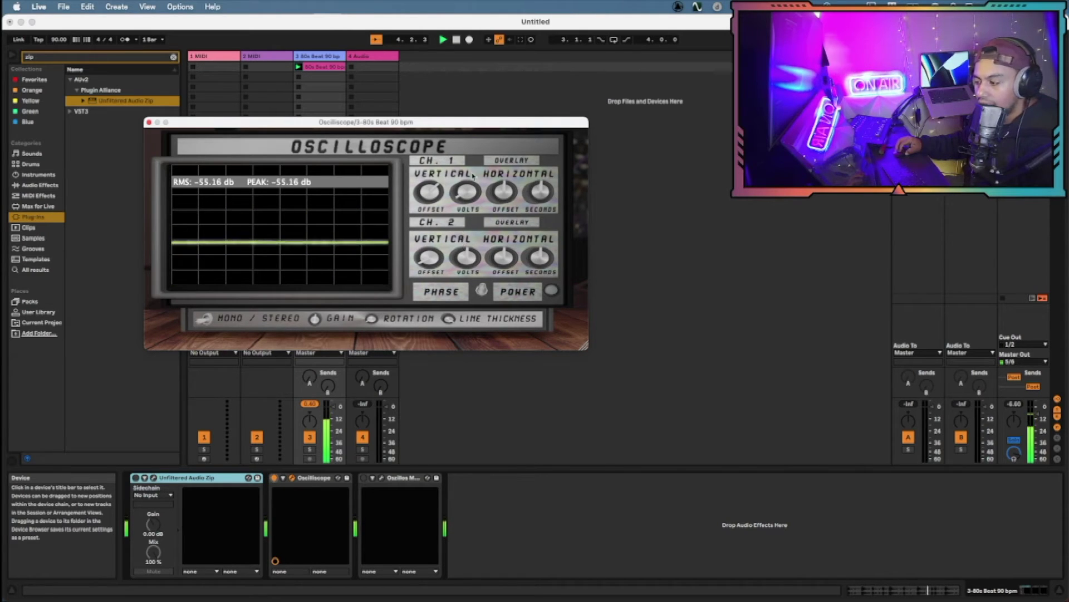
Try Channel 1's volts and horizontal controls while stopping and replaying the beat
{"action": "key", "text": "space"}
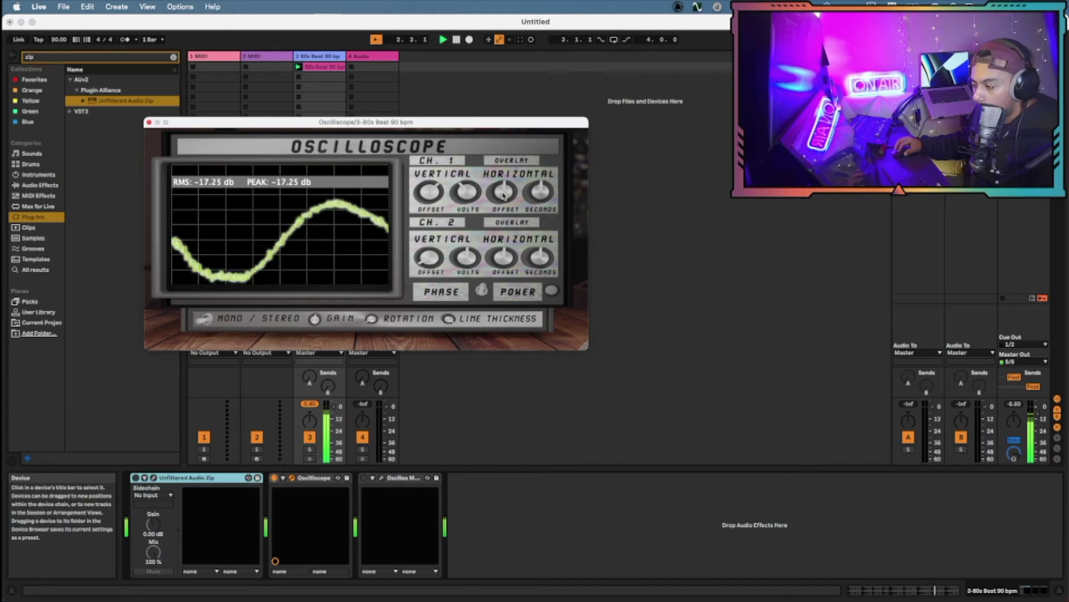
{"action": "key", "text": "space"}
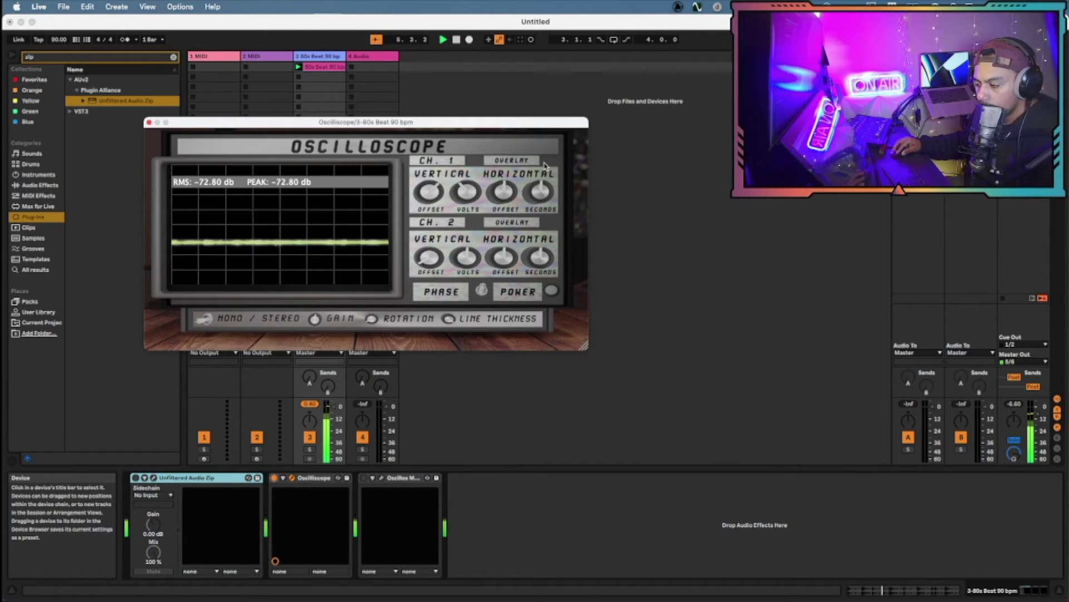
{"action": "key", "text": "space"}
{"action": "key", "text": "space"}
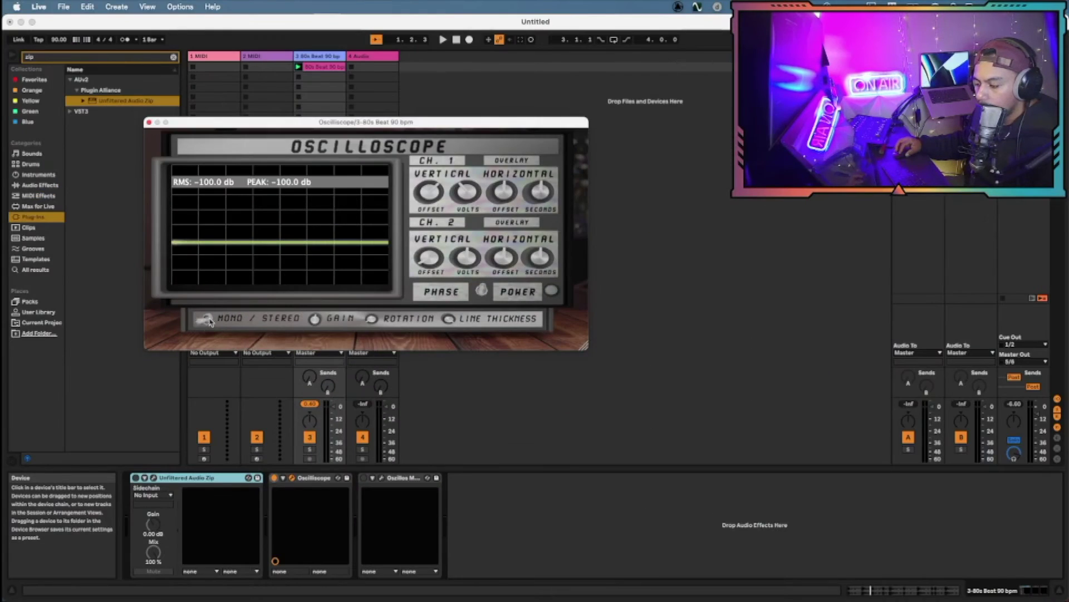
Switch the oscilloscope to stereo and offset Channel 2's blue trace above Channel 1's during playback
{"action": "left_click", "coordinate": [208, 320]}
{"action": "key", "text": "space"}
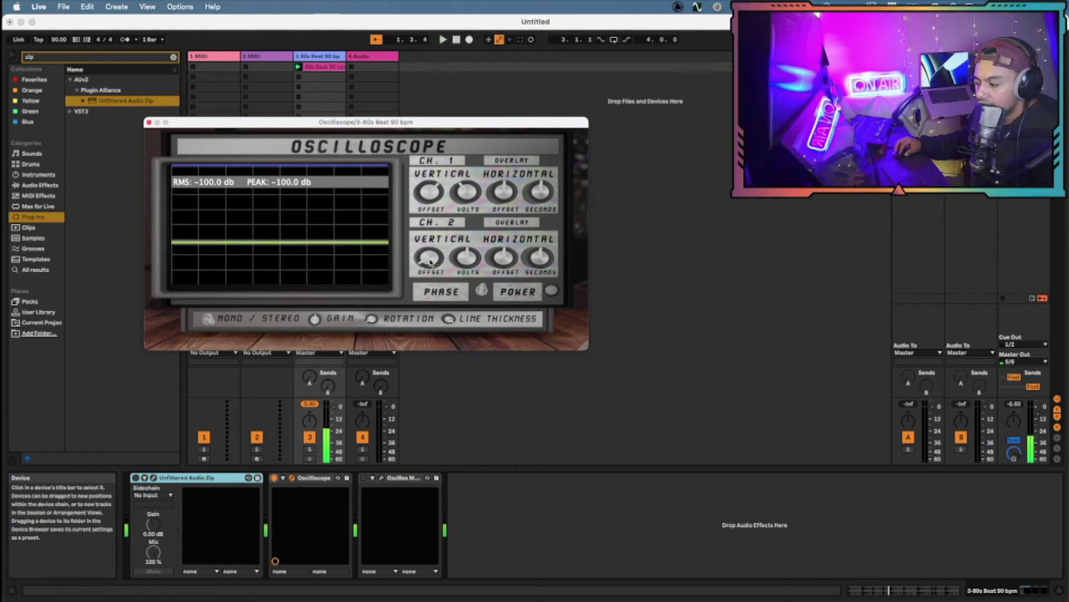
{"action": "key", "text": "space"}
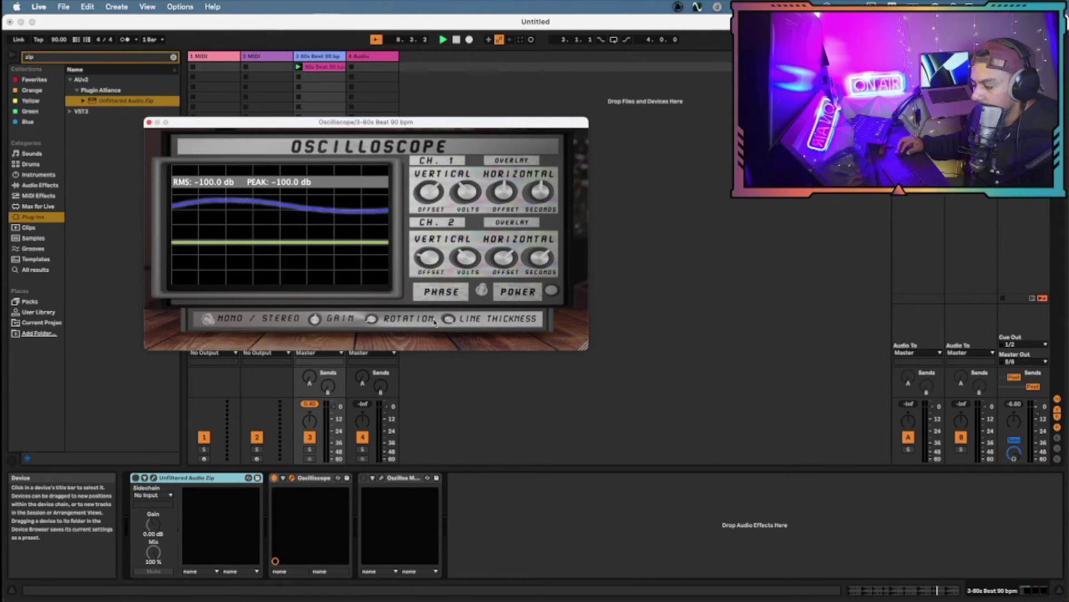
Replay the beat repeatedly while trying the line thickness control on the two stereo traces
{"action": "key", "text": "space"}
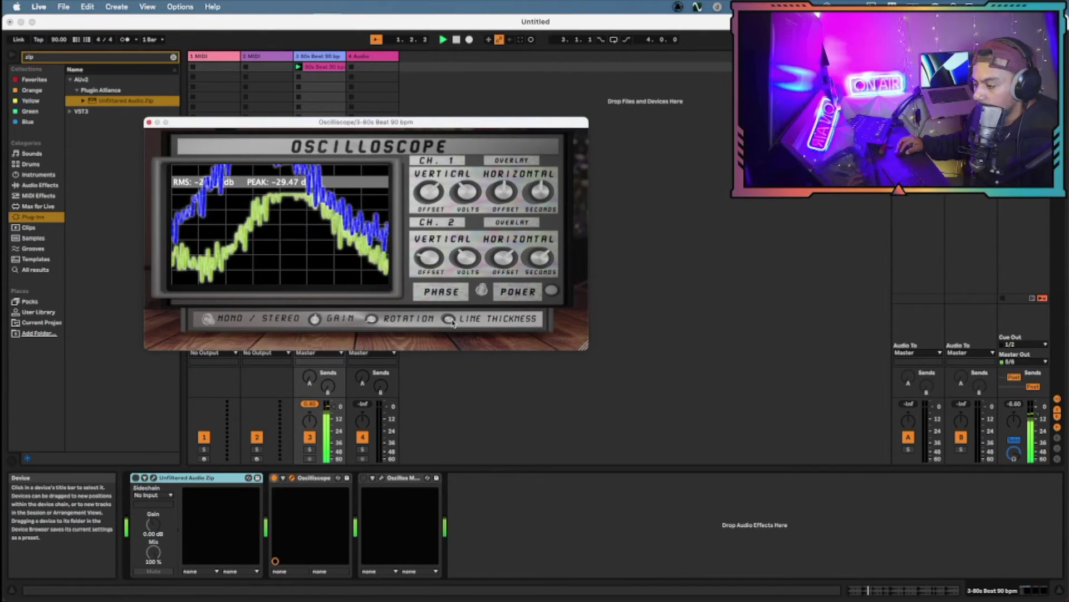
{"action": "key", "text": "space"}
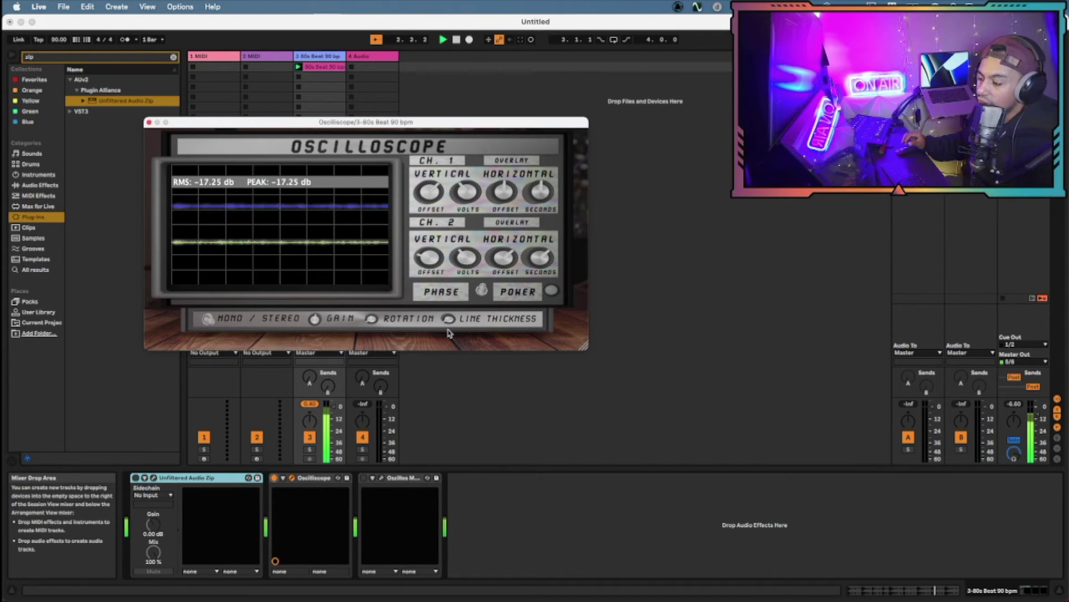
{"action": "key", "text": "space"}
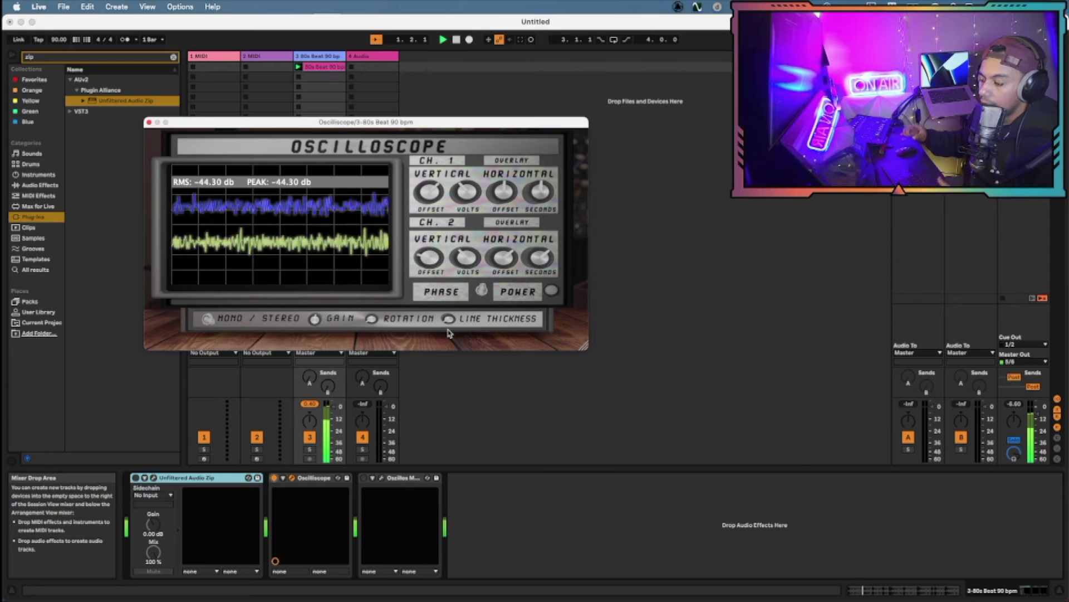
{"action": "key", "text": "space"}
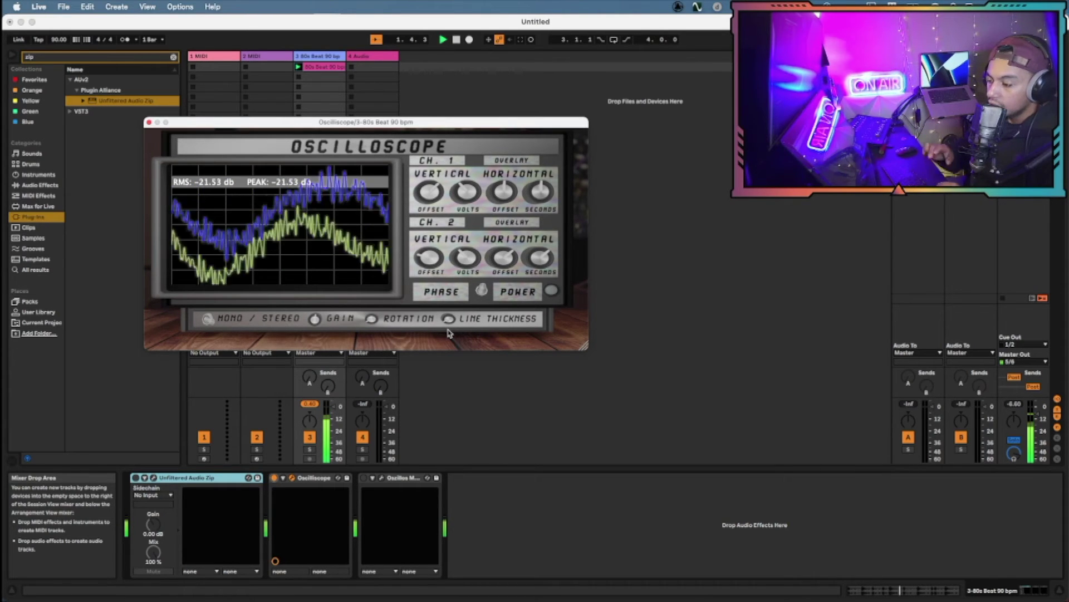
{"action": "key", "text": "space"}
{"action": "key", "text": "space"}
{"action": "key", "text": "space"}
{"action": "key", "text": "space"}
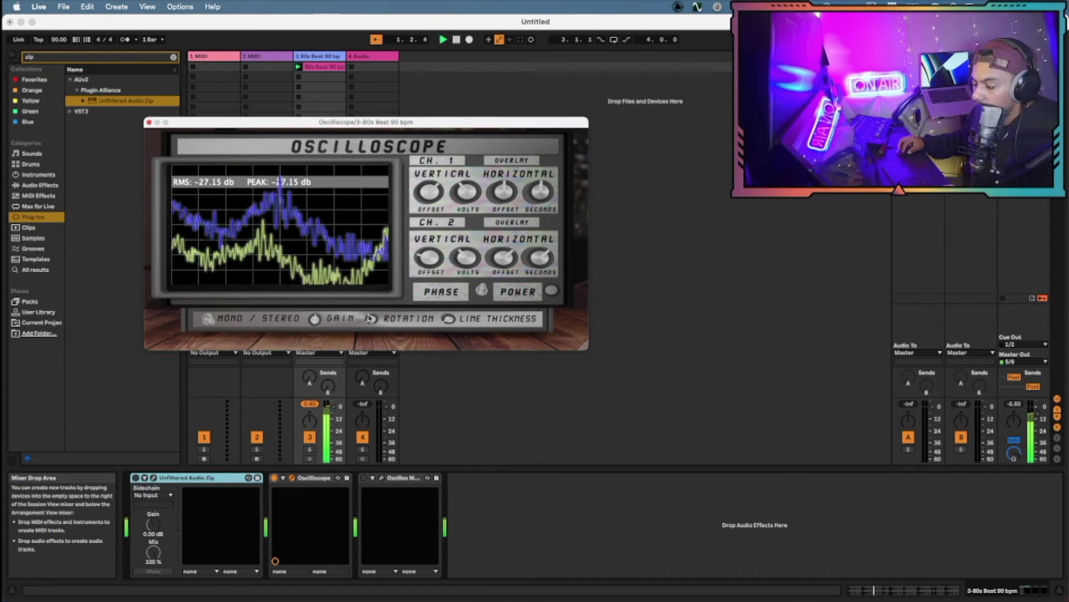
Try rotating the stereo traces during playback and briefly check Live's settings
{"action": "key", "text": "space"}
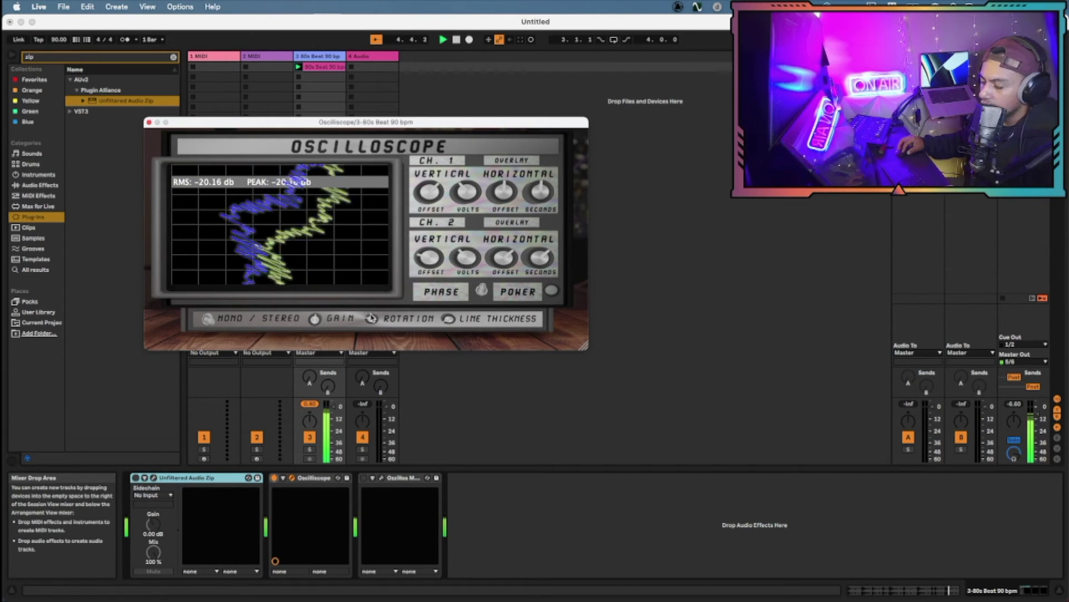
{"action": "key", "text": "super+comma"}
{"action": "key", "text": "space"}
{"action": "left_click", "coordinate": [614, 148]}
{"action": "key", "text": "space"}
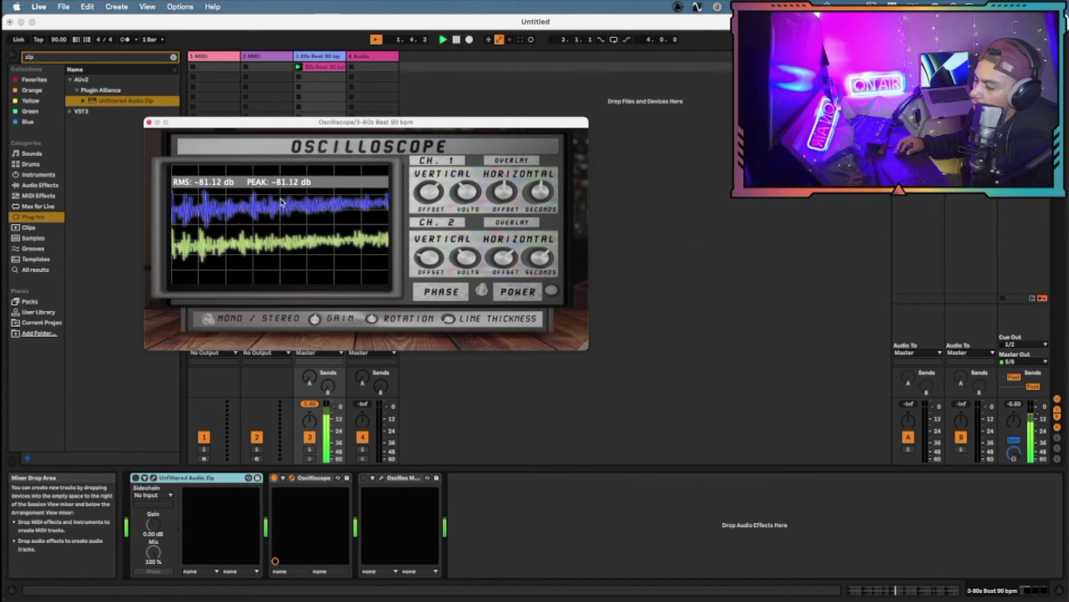
Switch the oscilloscope back to mono and replay the beat to view the single trace
{"action": "key", "text": "space"}
{"action": "left_click", "coordinate": [215, 323]}
{"action": "key", "text": "space"}
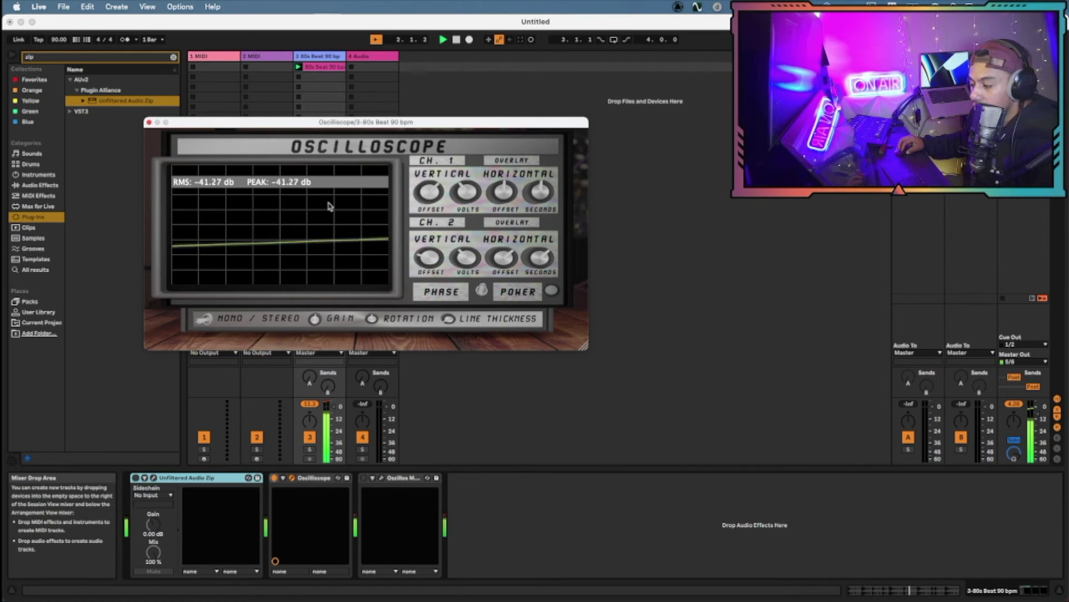
{"action": "key", "text": "space"}
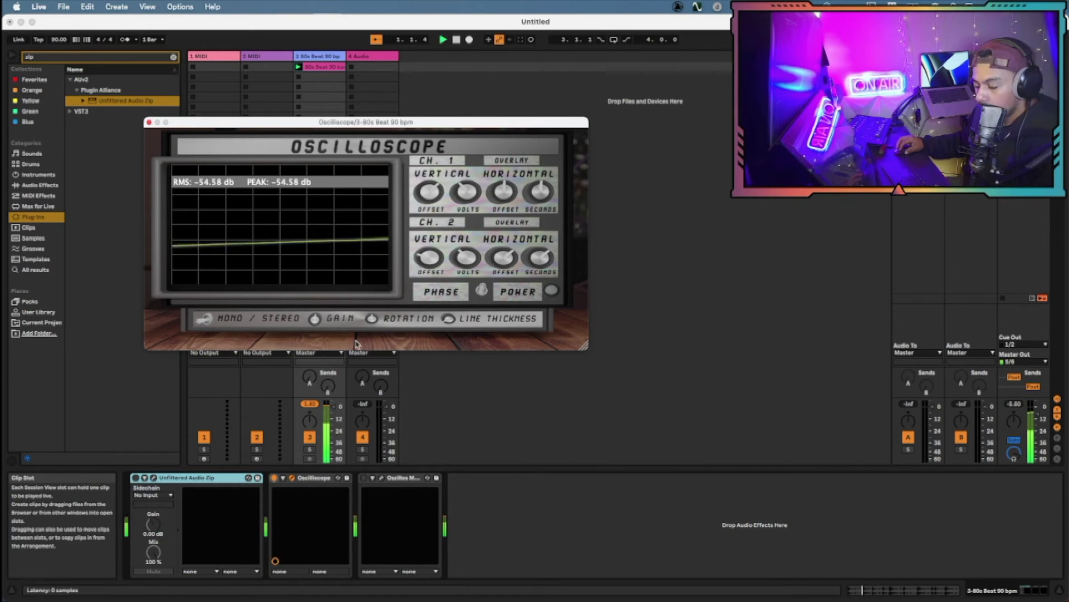
Reactivate Mega Scope and reopen its window, deactivate the Oscilliscope device, and start playback
{"action": "left_click", "coordinate": [376, 483]}
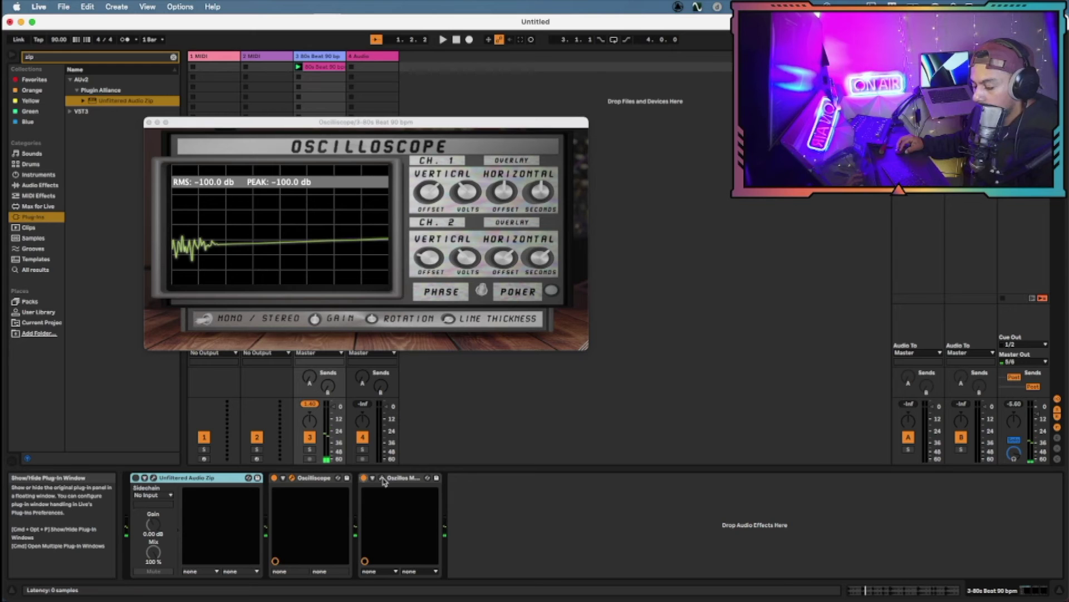
{"action": "left_click", "coordinate": [382, 478]}
{"action": "left_click", "coordinate": [274, 477]}
{"action": "key", "text": "space"}
Raise and lower Mega Scope's gain during playback, leaving it at -3.9 dB
{"action": "left_click_drag", "start_coordinate": [29, 230], "coordinate": [33, 276]}
{"action": "left_click_drag", "start_coordinate": [47, 230], "coordinate": [44, 160]}
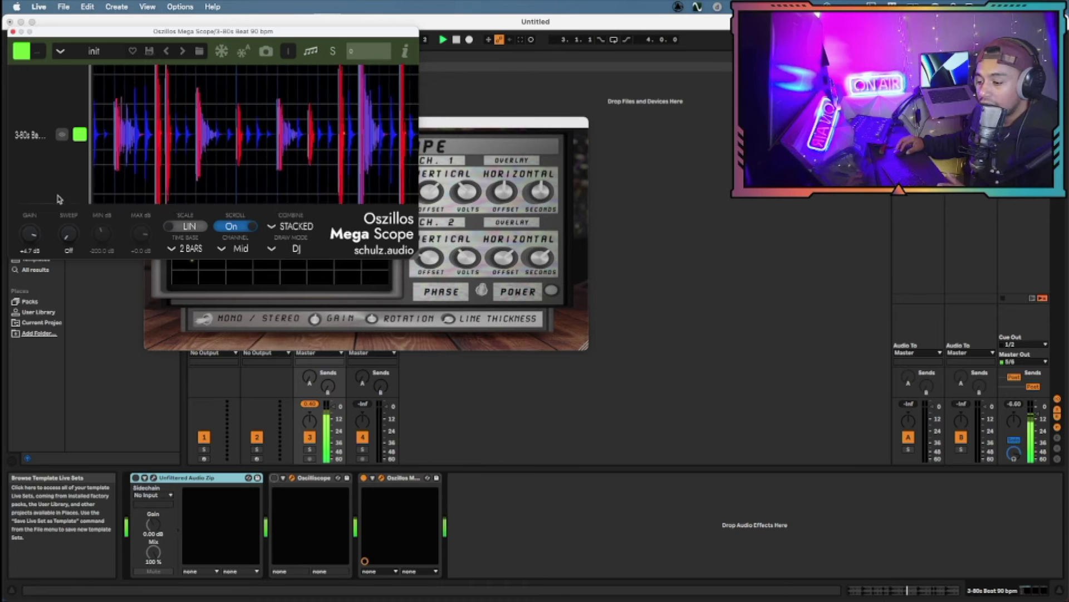
{"action": "left_click_drag", "start_coordinate": [36, 237], "coordinate": [30, 295]}
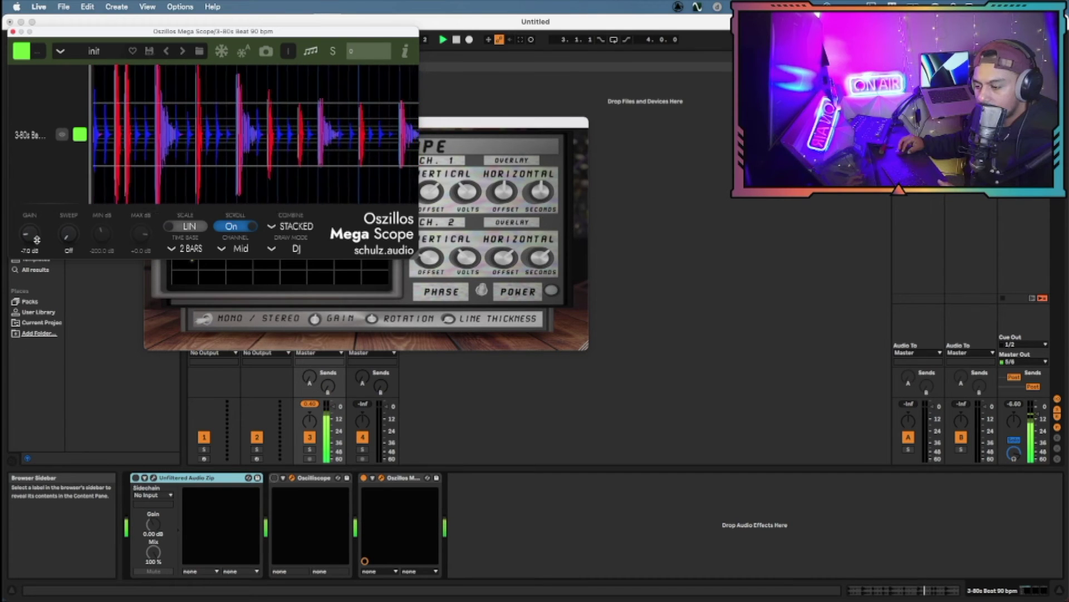
{"action": "left_click_drag", "start_coordinate": [36, 242], "coordinate": [35, 248]}
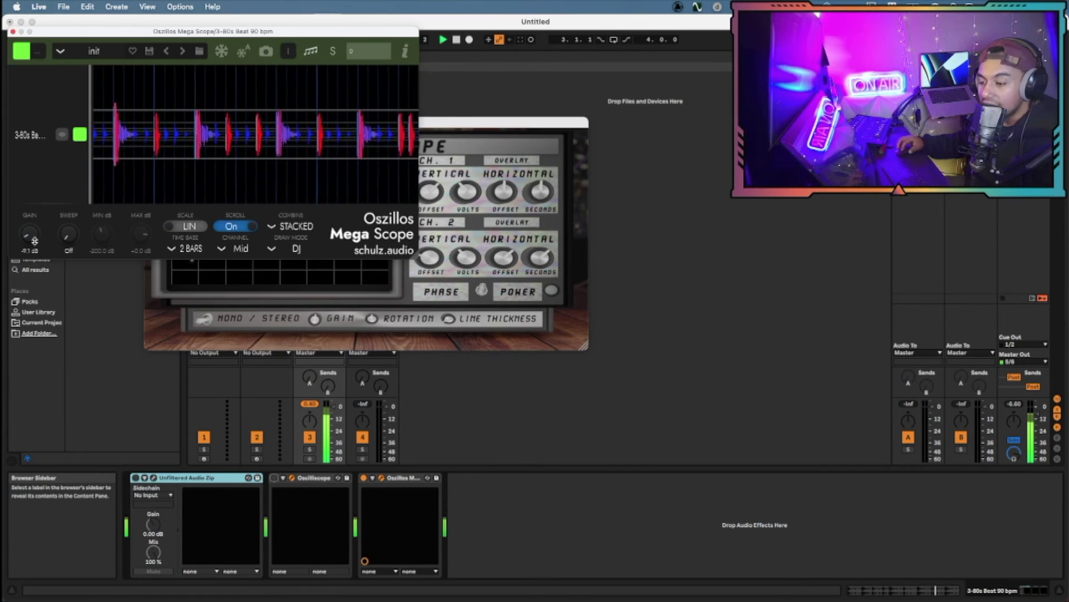
{"action": "left_click_drag", "start_coordinate": [27, 244], "coordinate": [30, 220]}
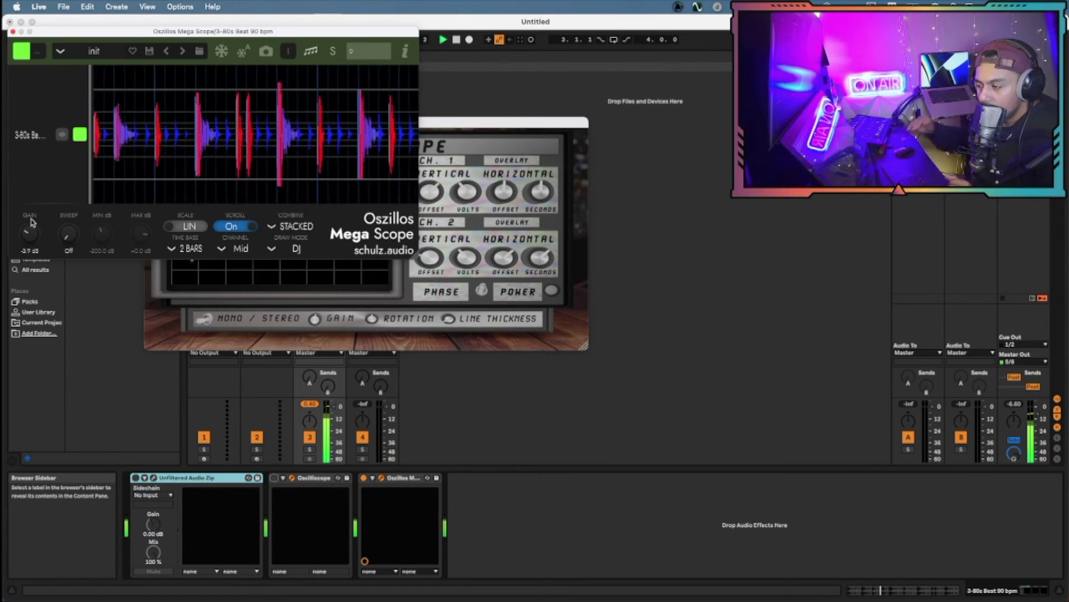
Bring the Oscilloscope window to the front, reactivate its device, and switch off the Mega Scope device
{"action": "left_click", "coordinate": [422, 138]}
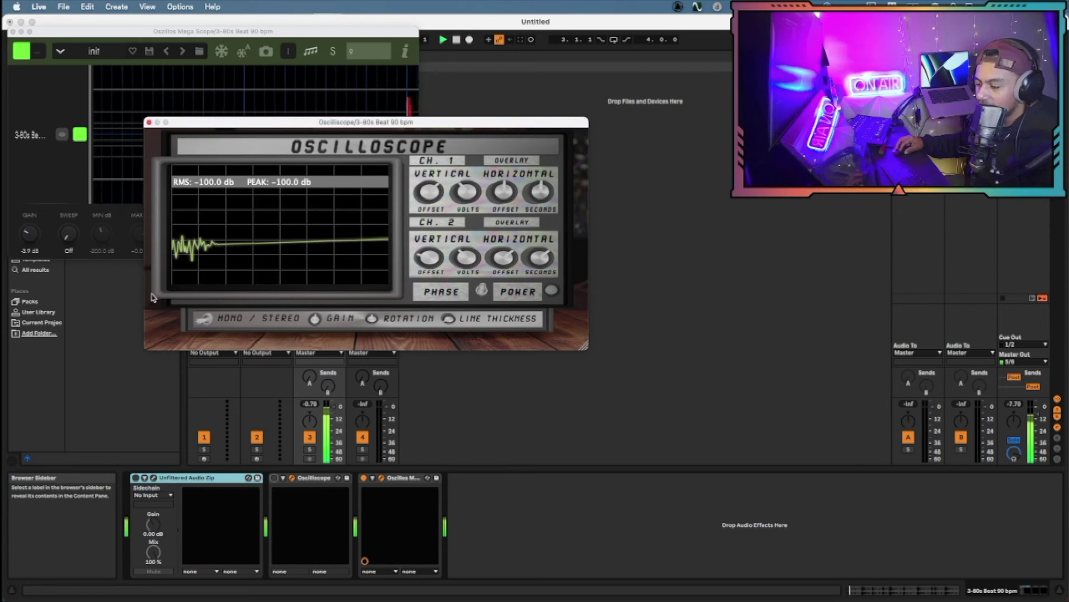
{"action": "left_click", "coordinate": [273, 477]}
{"action": "left_click", "coordinate": [363, 478]}
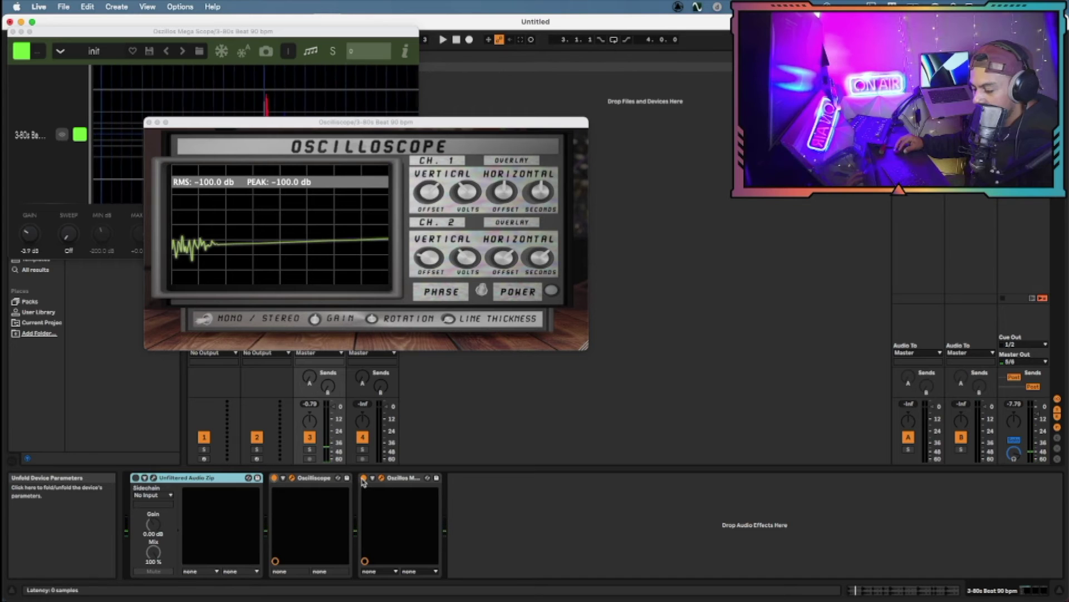
Play the drum loop and try the Oscilloscope plug-in's gain and rotation controls on the trace
{"action": "key", "text": "space"}
{"action": "left_click", "coordinate": [322, 313]}
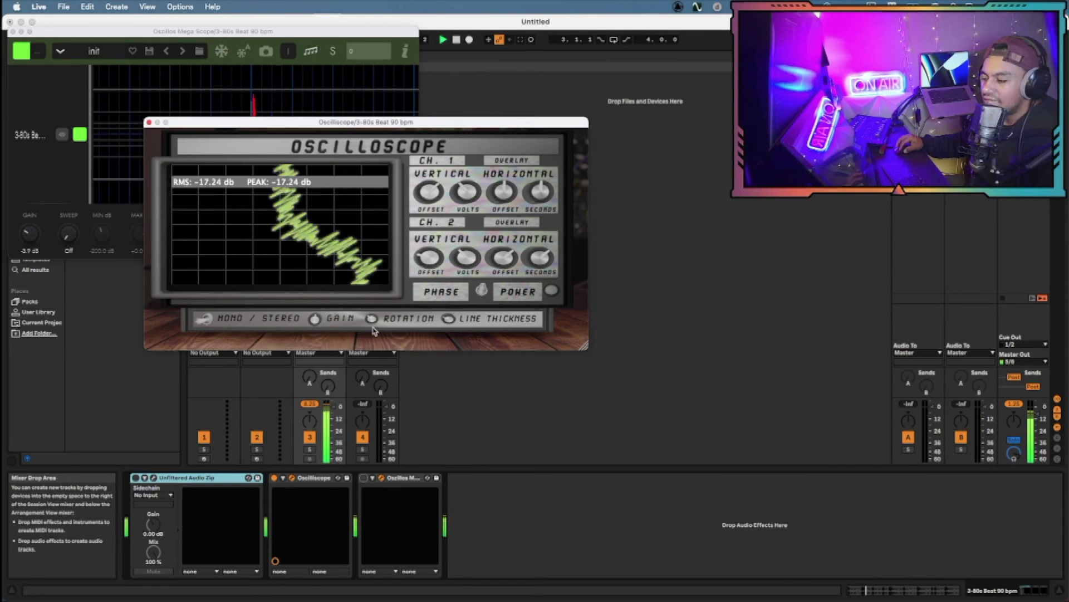
Switch to Safari and review the Oscilloscope - Mac/PC Gumroad page, including its price, description, supported formats and ratings
{"action": "key", "text": "super+Tab"}
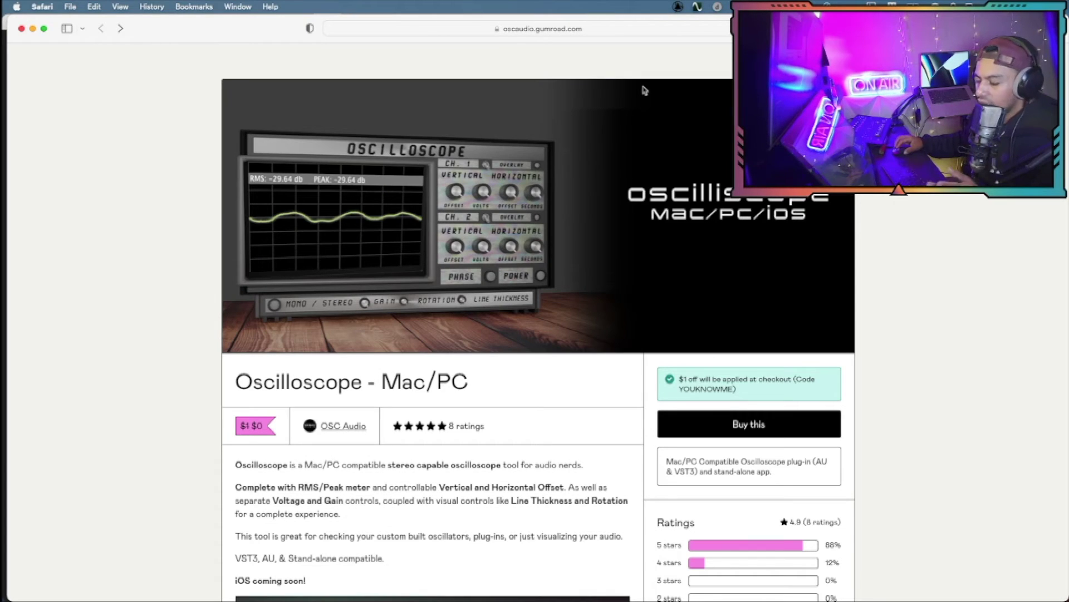
{"action": "scroll", "coordinate": [539, 317], "scroll_direction": "down", "scroll_amount": 3}
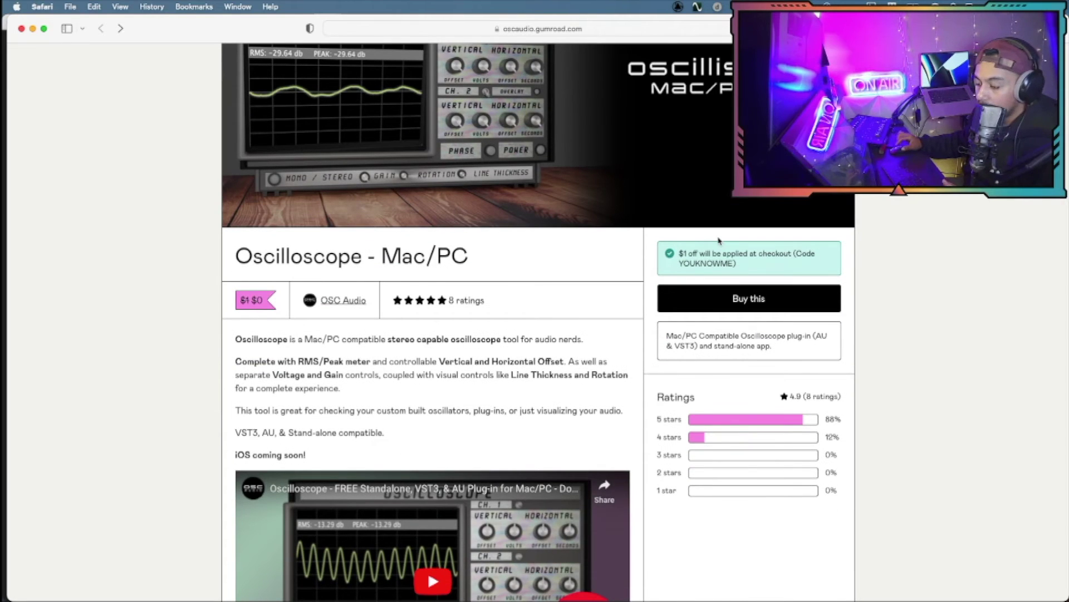
{"action": "scroll", "coordinate": [620, 360], "scroll_direction": "down", "scroll_amount": 1}
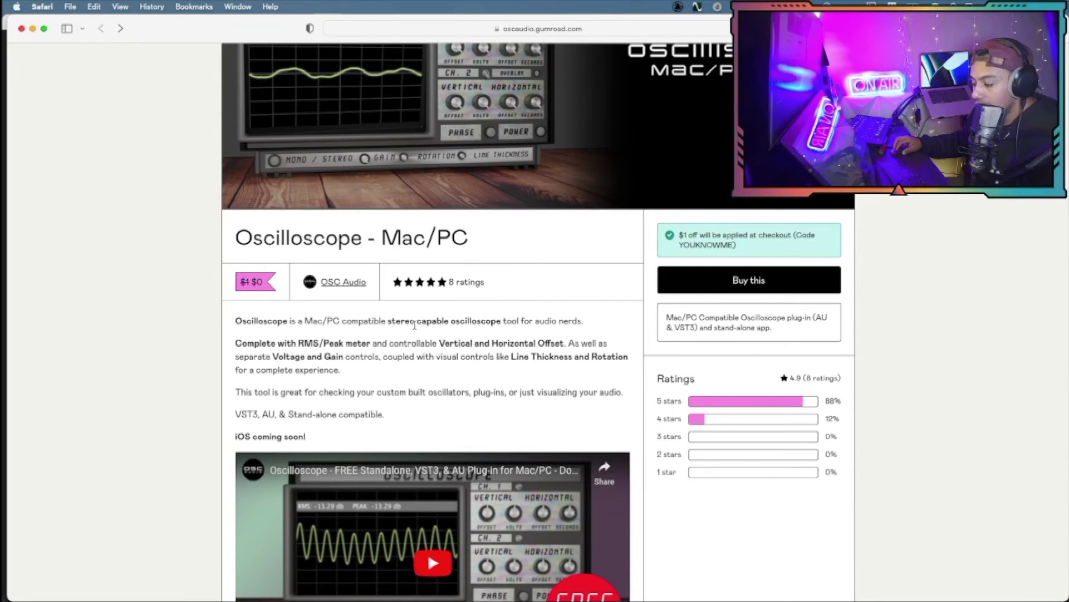
{"action": "scroll", "coordinate": [414, 325], "scroll_direction": "down", "scroll_amount": 4}
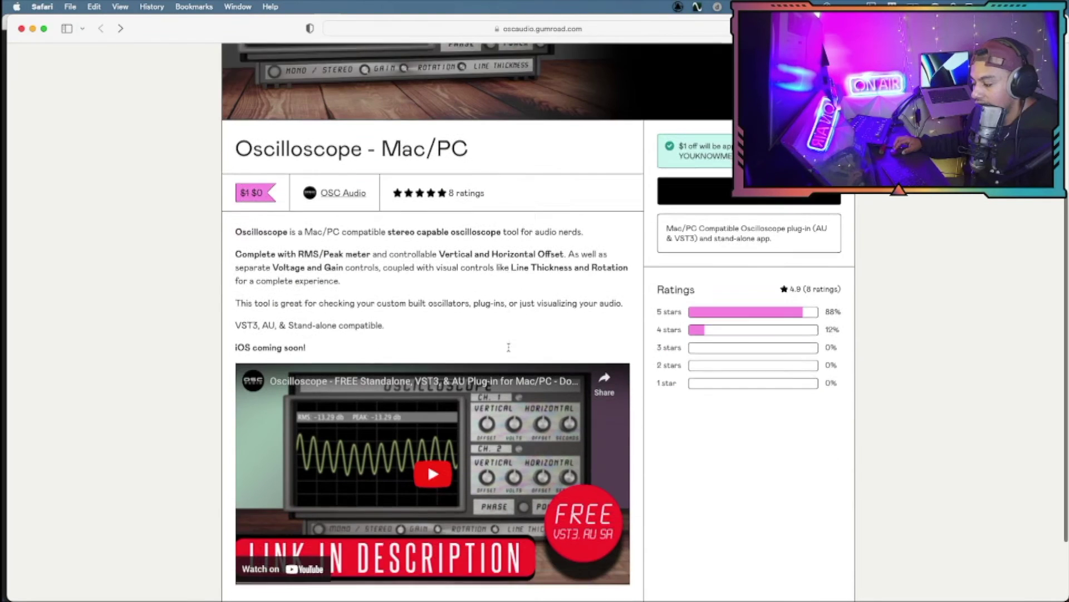
{"action": "left_click_drag", "start_coordinate": [666, 200], "coordinate": [700, 199]}
{"action": "left_click", "coordinate": [712, 197]}
{"action": "left_click_drag", "start_coordinate": [818, 199], "coordinate": [782, 220]}
{"action": "left_click", "coordinate": [724, 222]}
{"action": "scroll", "coordinate": [723, 221], "scroll_direction": "down", "scroll_amount": 2}
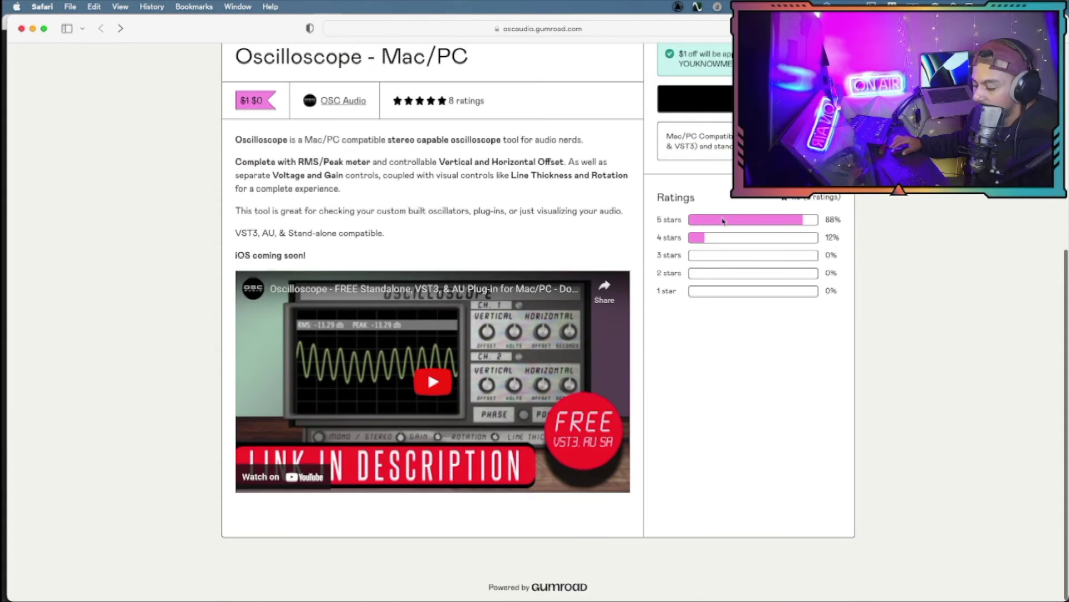
{"action": "scroll", "coordinate": [723, 221], "scroll_direction": "up", "scroll_amount": 5}
Launch the standalone Oscilliscope app and set its audio input to MIC/LINE/HIZ 1 + MIC/LINE 2, with input muting off
{"action": "left_click", "coordinate": [380, 582]}
{"action": "left_click_drag", "start_coordinate": [381, 193], "coordinate": [205, 146]}
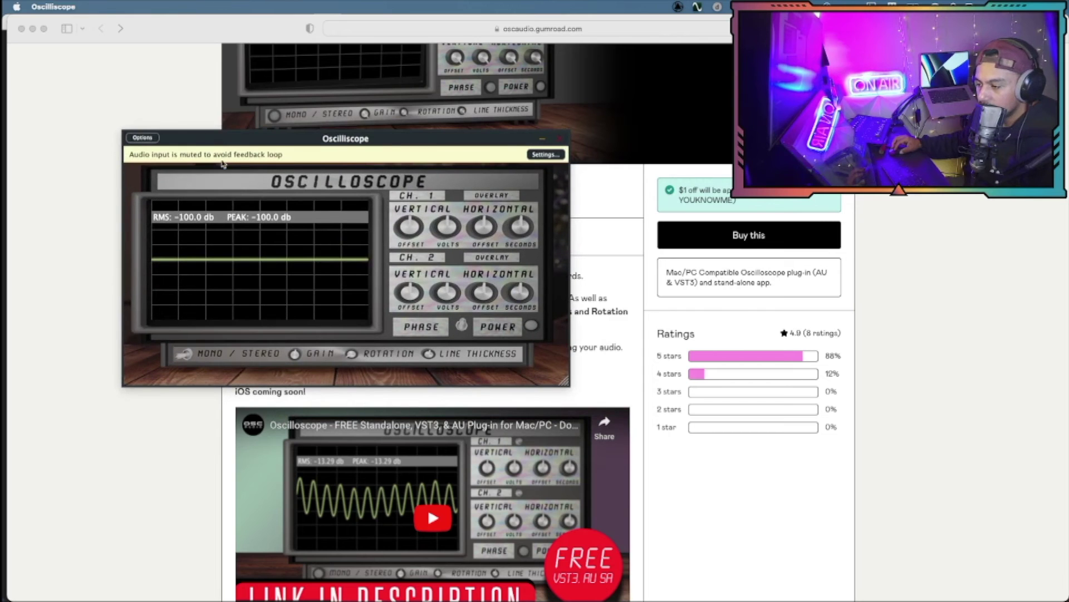
{"action": "left_click", "coordinate": [553, 156]}
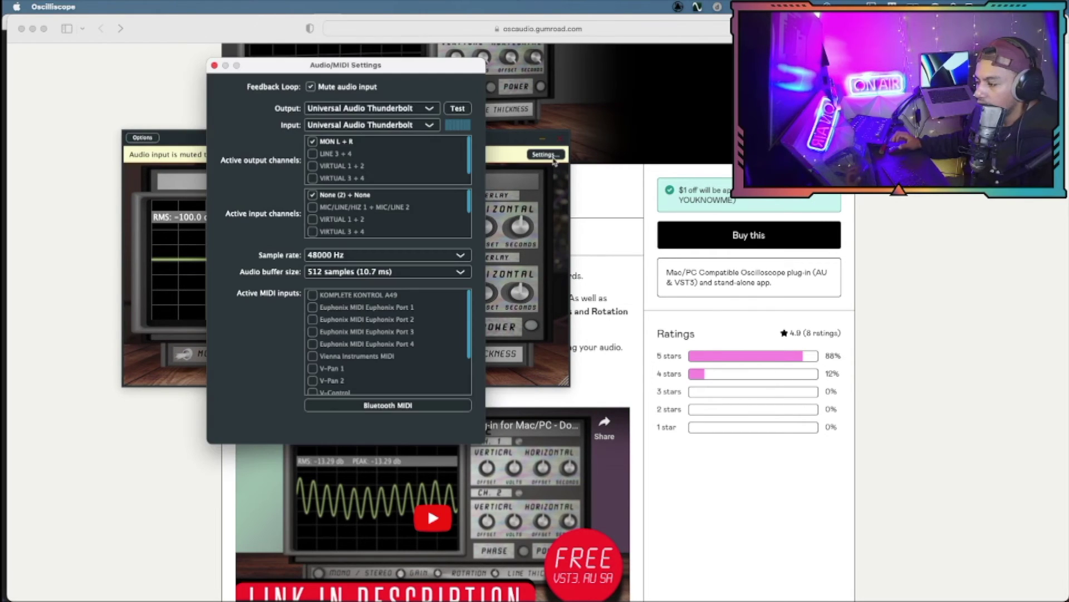
{"action": "left_click", "coordinate": [313, 207]}
{"action": "left_click", "coordinate": [568, 240]}
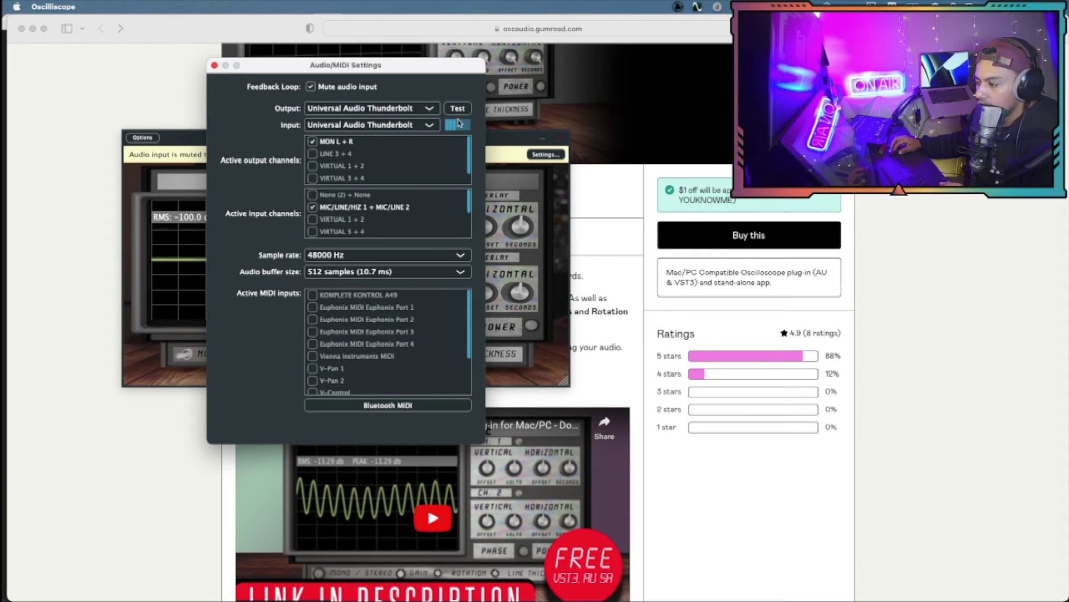
{"action": "left_click", "coordinate": [214, 66]}
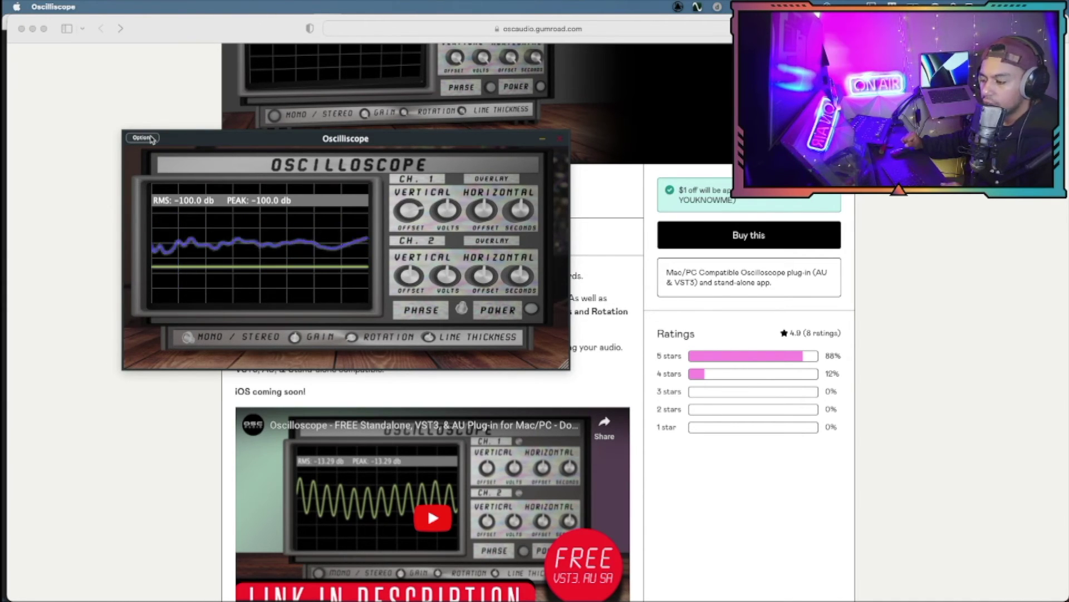
With stereo microphone input displayed, adjust the vertical offsets of channels 1 and 2 and channel 2's volts
{"action": "left_click_drag", "start_coordinate": [412, 218], "coordinate": [408, 250]}
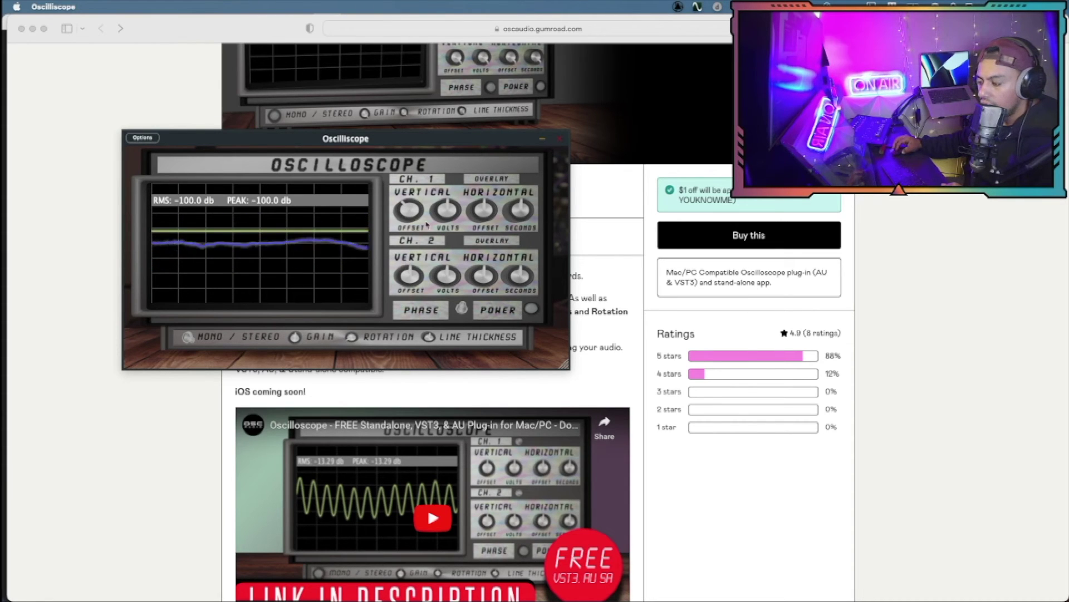
{"action": "left_click_drag", "start_coordinate": [409, 204], "coordinate": [408, 211]}
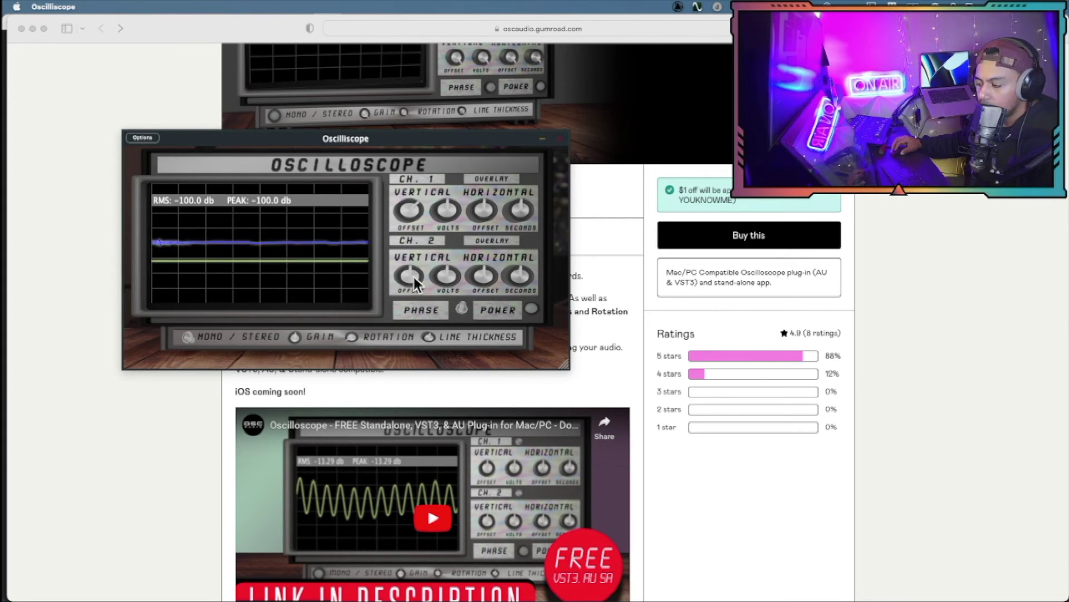
{"action": "left_click_drag", "start_coordinate": [412, 260], "coordinate": [409, 267]}
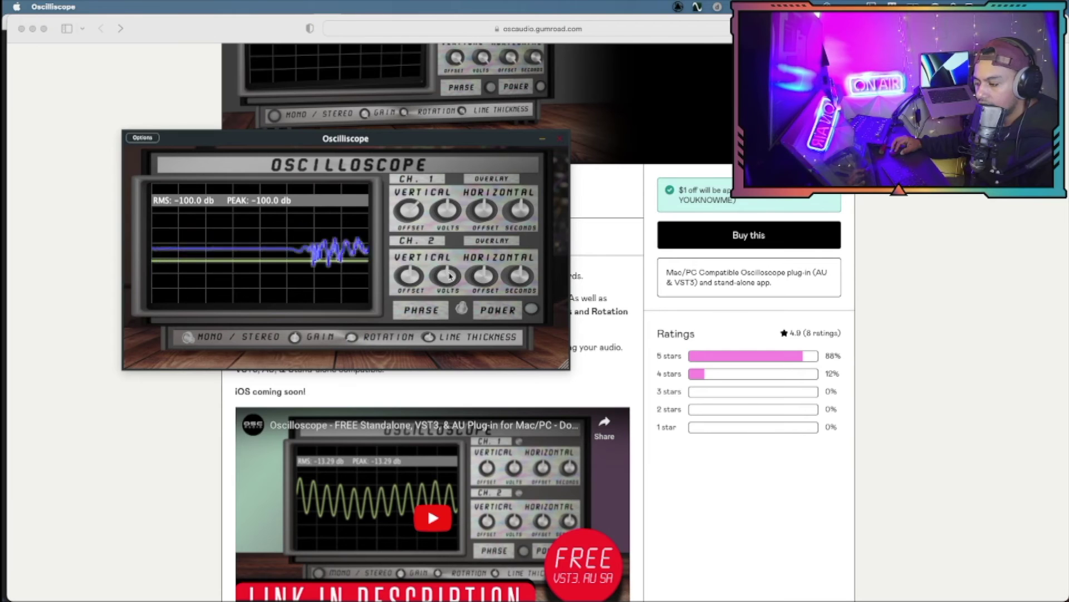
{"action": "left_click_drag", "start_coordinate": [445, 318], "coordinate": [445, 304]}
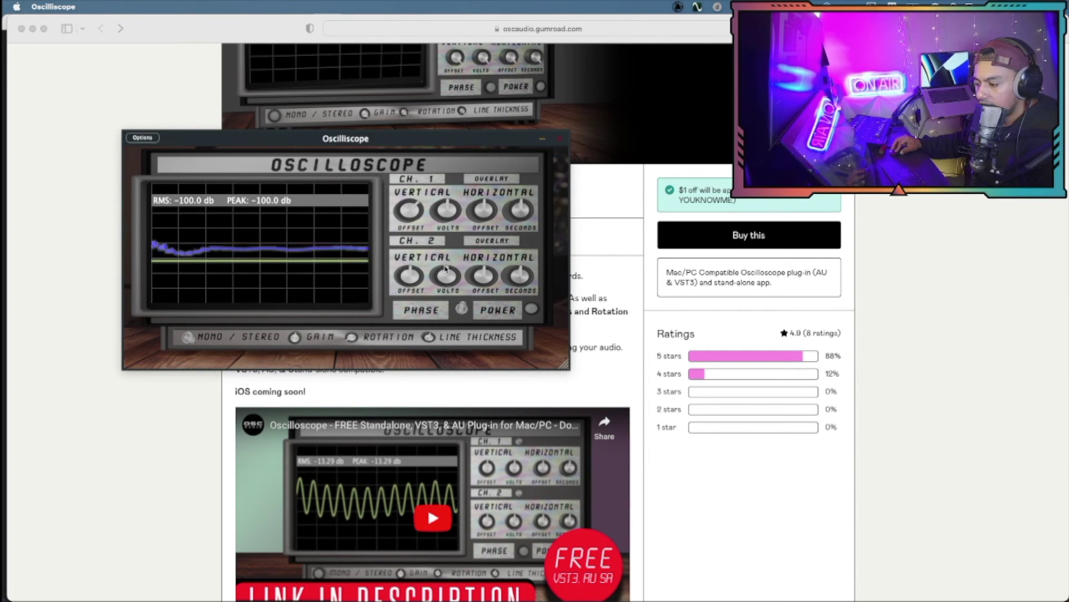